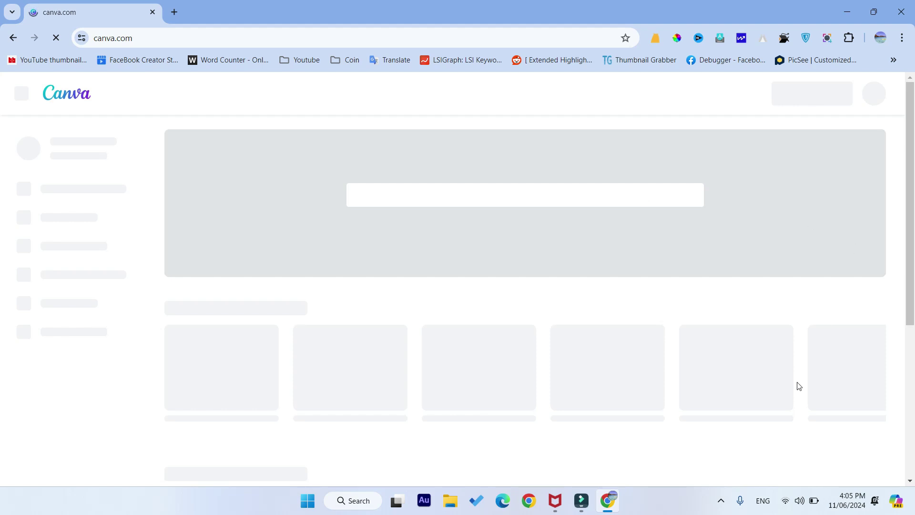
{"action": "left_click", "coordinate": [767, 502]}
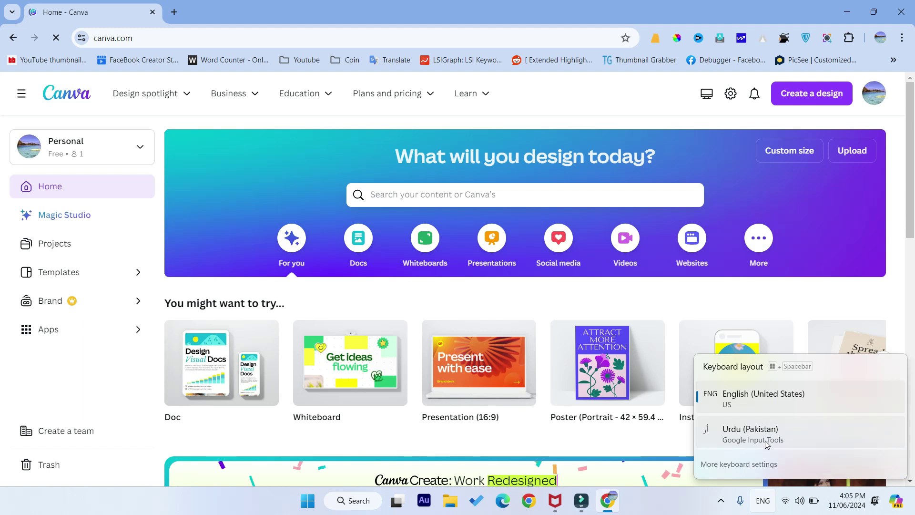
{"action": "left_click", "coordinate": [172, 16]}
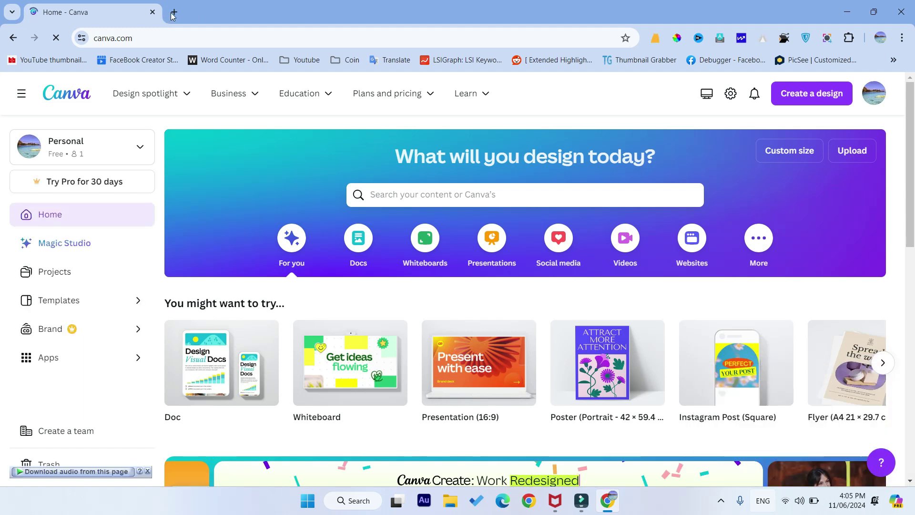
- Open google.com in a new browser tab and go to Google Translate from its apps list
{"action": "left_click", "coordinate": [172, 16]}
{"action": "type", "text": "google.com"}
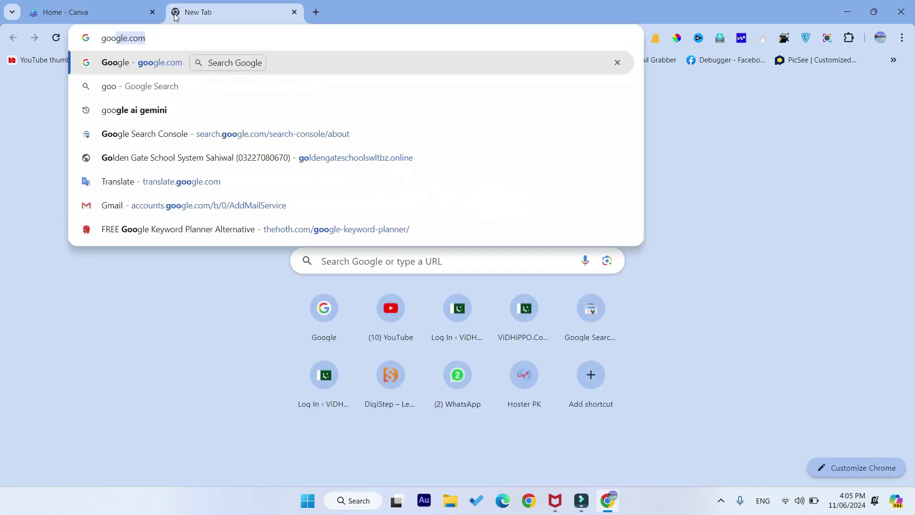
{"action": "key", "text": "Return"}
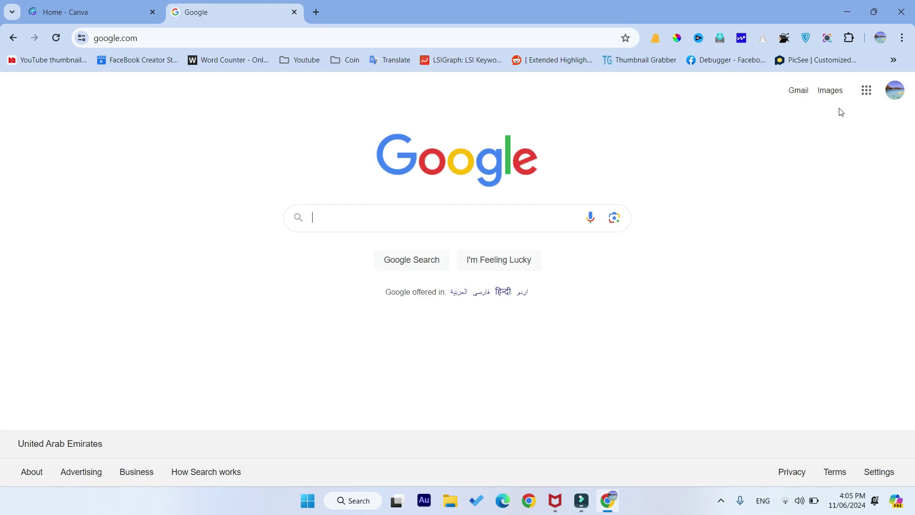
{"action": "left_click", "coordinate": [866, 90]}
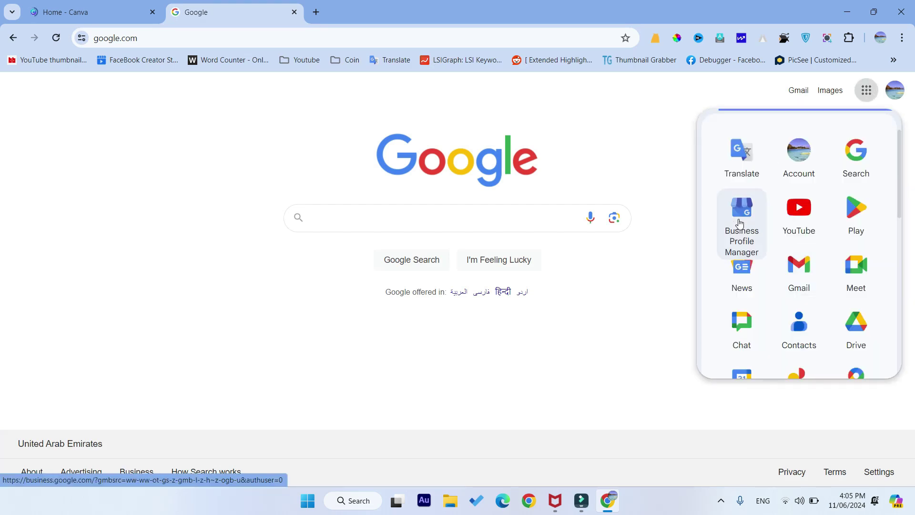
{"action": "left_click", "coordinate": [748, 166]}
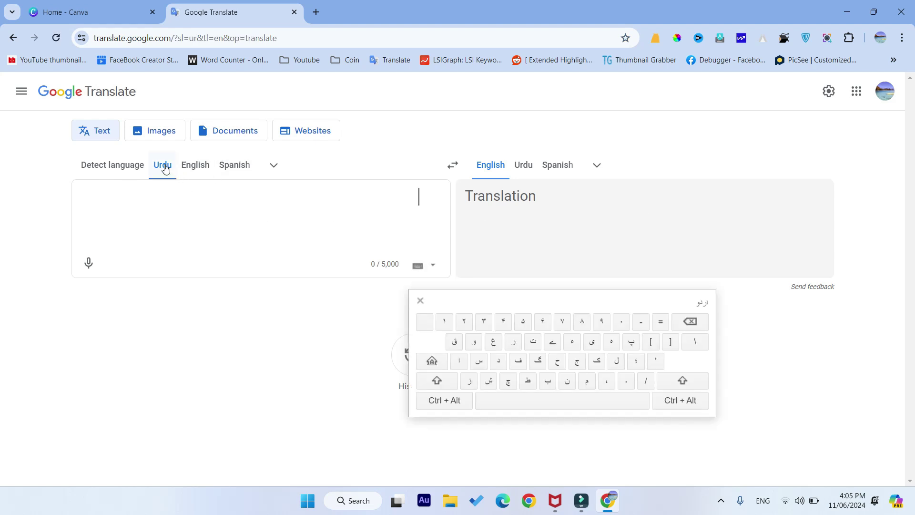
- Dictate an Urdu sentence by voice as the source text in Google Translate and copy all of it
{"action": "left_click", "coordinate": [89, 263]}
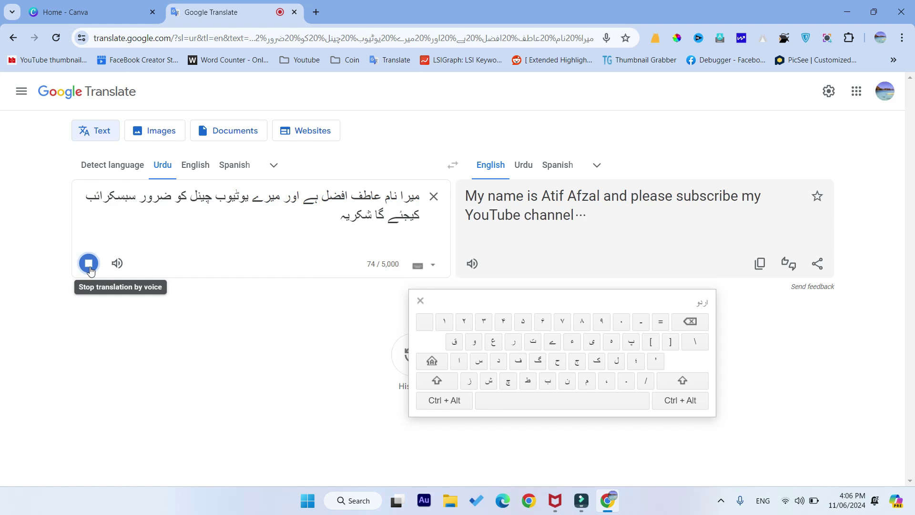
{"action": "left_click", "coordinate": [91, 270]}
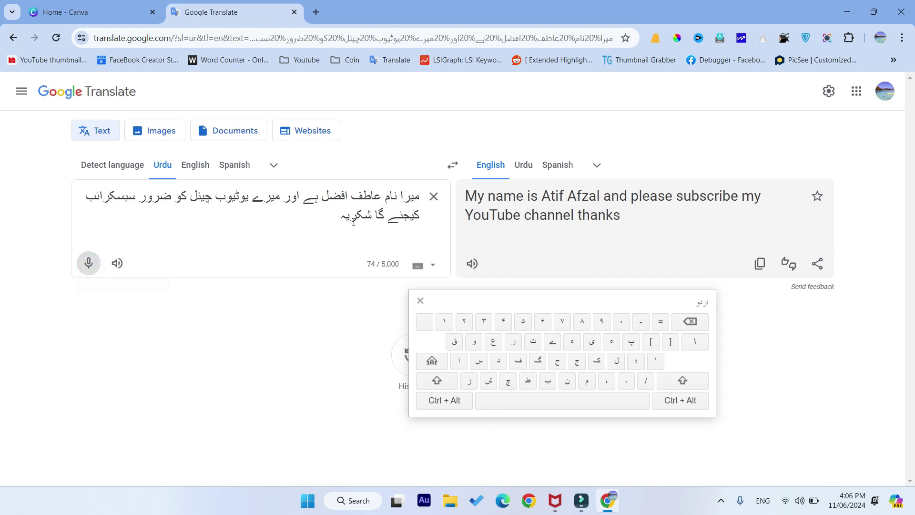
{"action": "left_click_drag", "start_coordinate": [339, 218], "coordinate": [426, 211]}
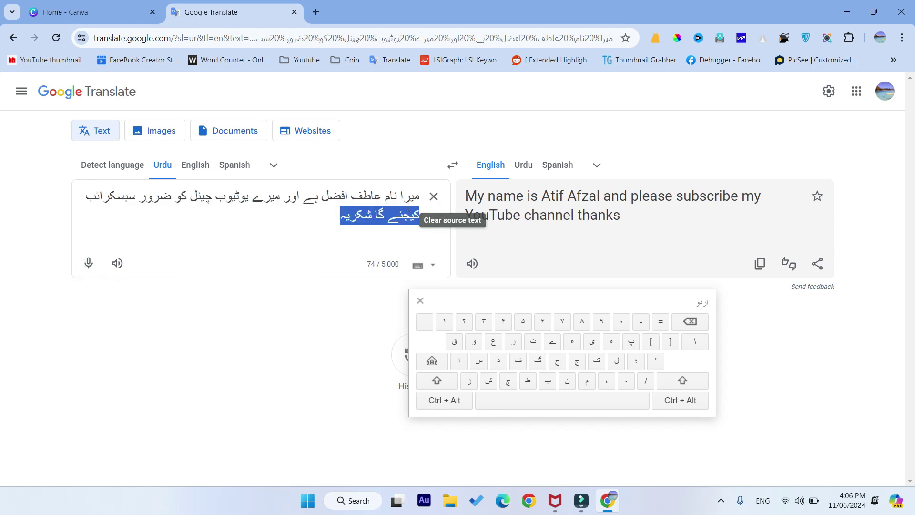
{"action": "key", "text": "ctrl+a"}
{"action": "key", "text": "ctrl+c"}
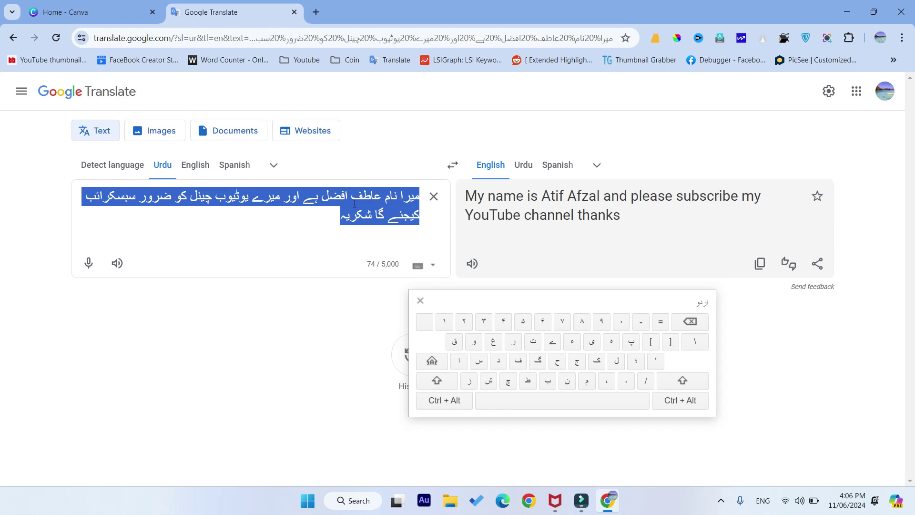
- Switch back to Canva and create a new custom-size design of 500 × 500 px
{"action": "left_click", "coordinate": [78, 15]}
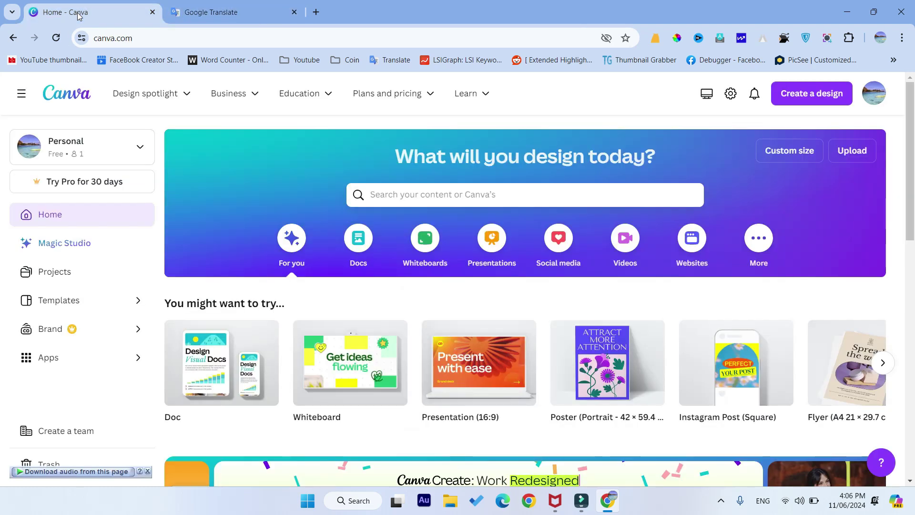
{"action": "left_click", "coordinate": [817, 95]}
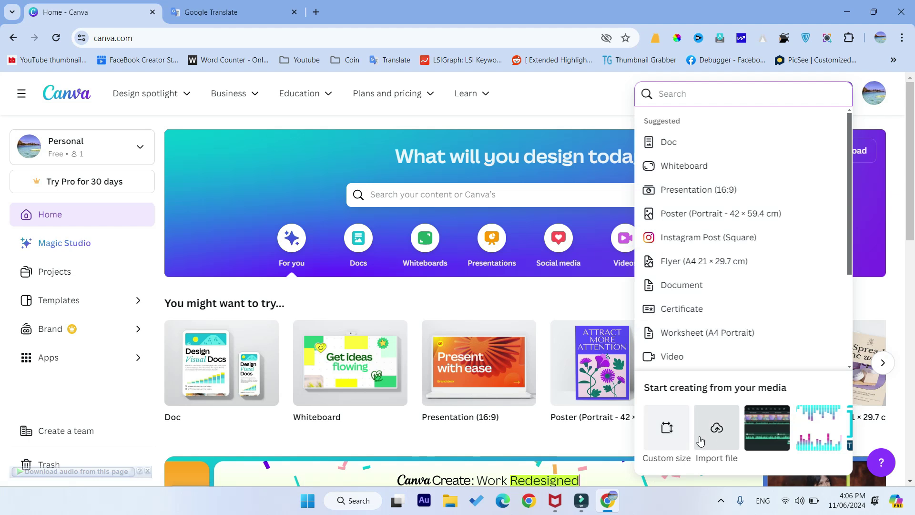
{"action": "left_click", "coordinate": [660, 429]}
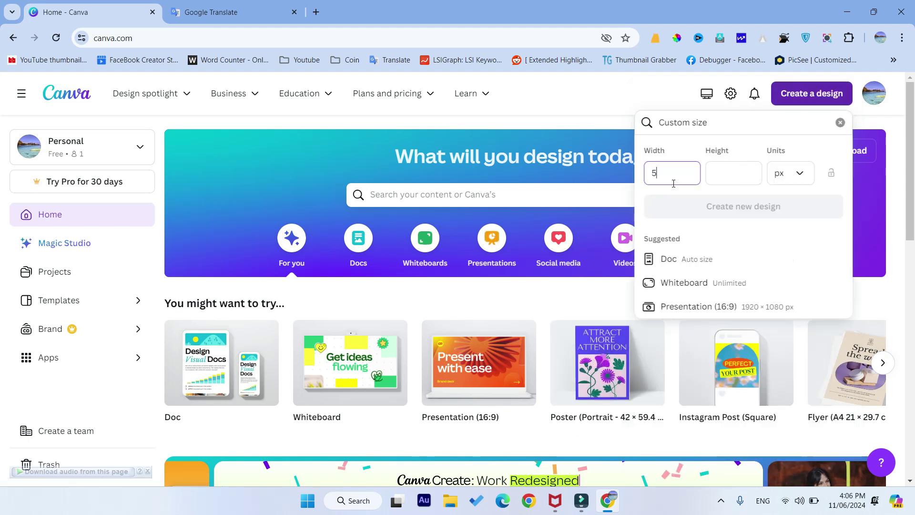
{"action": "type", "text": "500"}
{"action": "key", "text": "Tab"}
{"action": "type", "text": "50"}
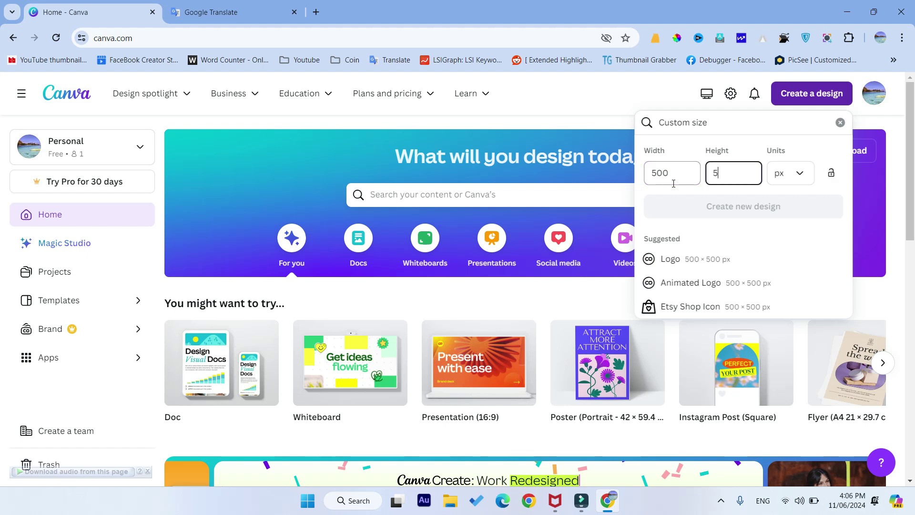
{"action": "key", "text": "Return"}
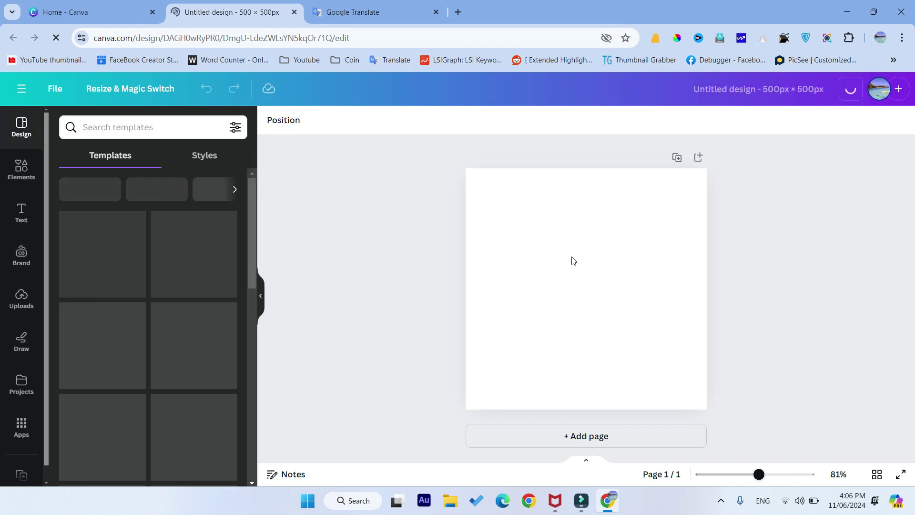
- Add a text box to the blank page and replace its placeholder text with the copied Urdu sentence
{"action": "left_click", "coordinate": [20, 213]}
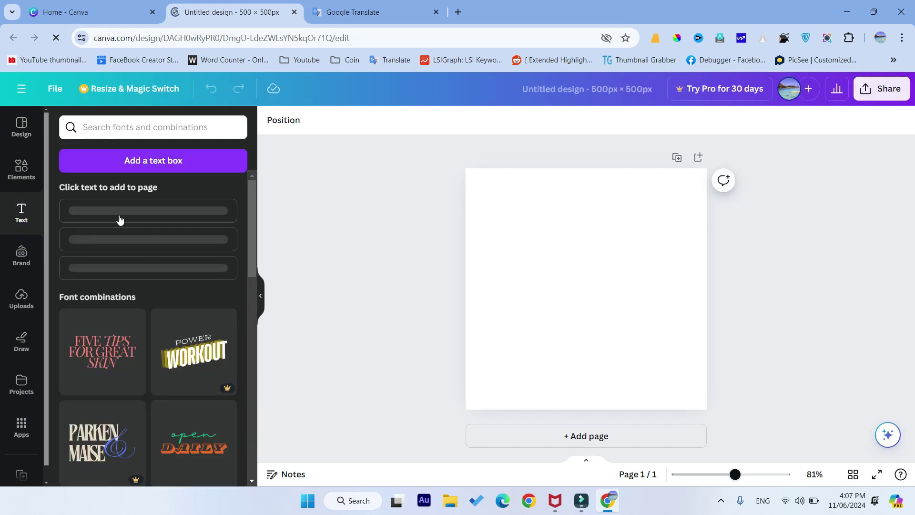
{"action": "left_click", "coordinate": [158, 162]}
{"action": "double_click", "coordinate": [587, 289]}
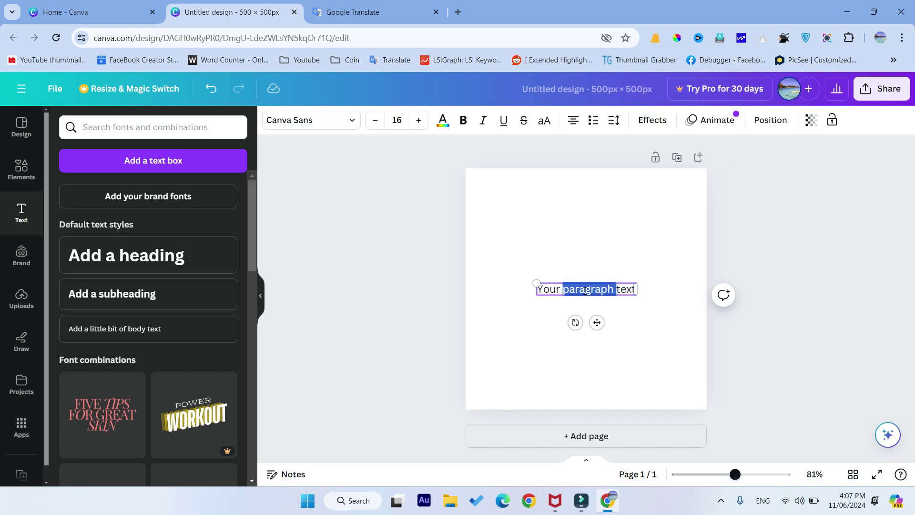
{"action": "left_click", "coordinate": [586, 290]}
{"action": "triple_click", "coordinate": [586, 289]}
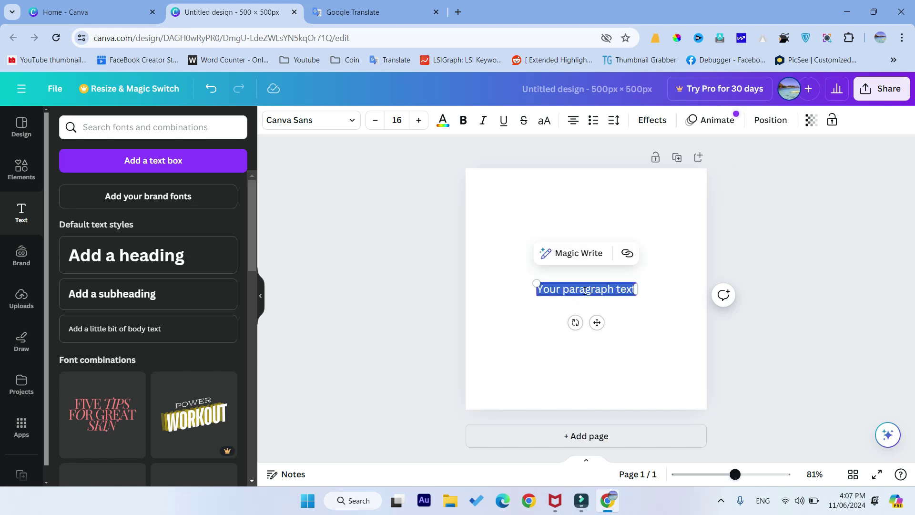
{"action": "right_click", "coordinate": [586, 290]}
{"action": "left_click", "coordinate": [647, 108]}
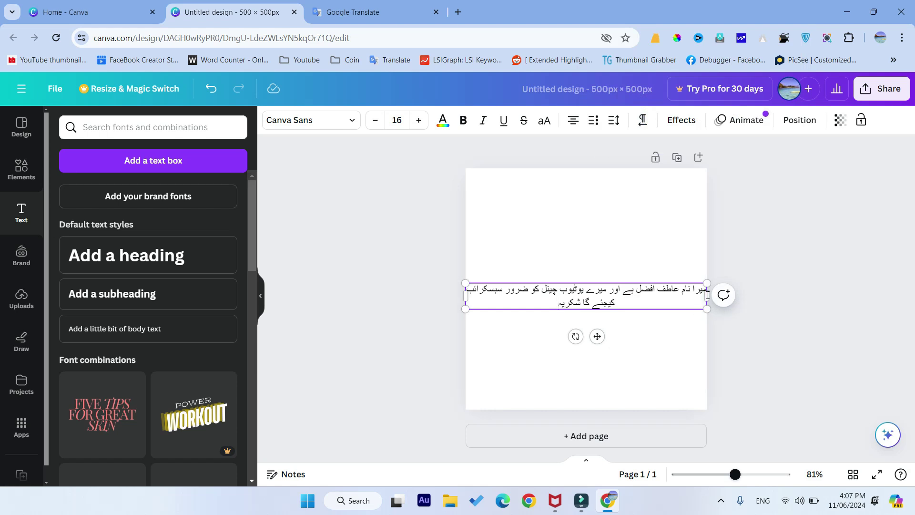
- Narrow the Urdu text box to about 70% of the page width and move it up near the page's centre
{"action": "left_click_drag", "start_coordinate": [706, 299], "coordinate": [639, 297]}
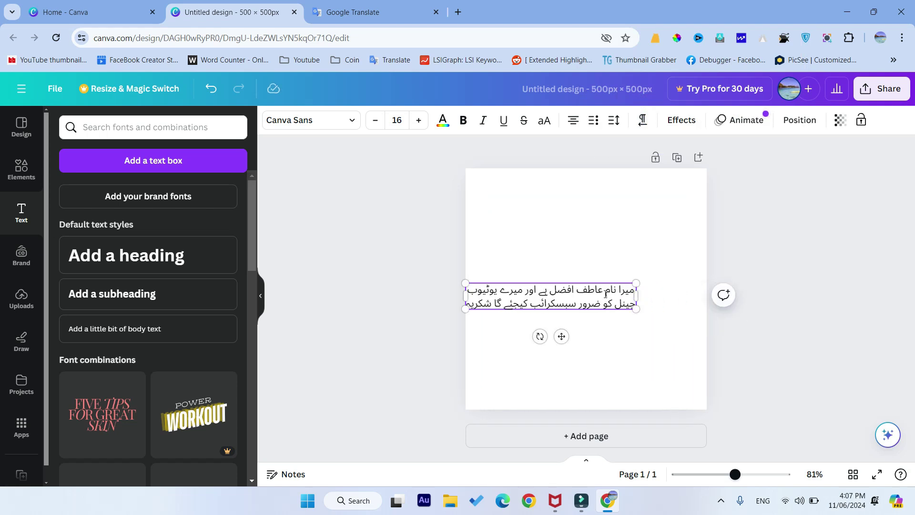
{"action": "left_click_drag", "start_coordinate": [562, 336], "coordinate": [601, 296]}
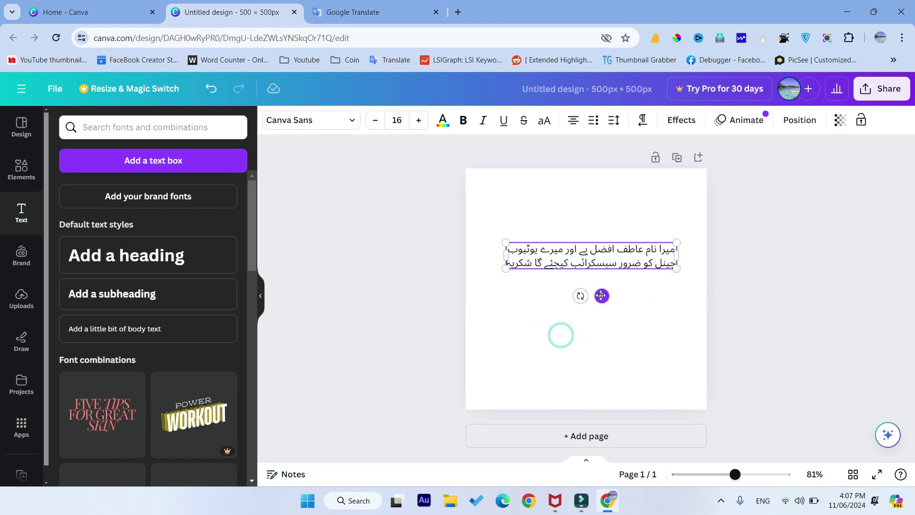
- Increase the Urdu text's font size to 23, and scale the text box up to size 24.9
{"action": "left_click", "coordinate": [417, 121]}
{"action": "left_click", "coordinate": [417, 121]}
{"action": "left_click", "coordinate": [417, 121]}
{"action": "left_click", "coordinate": [417, 121]}
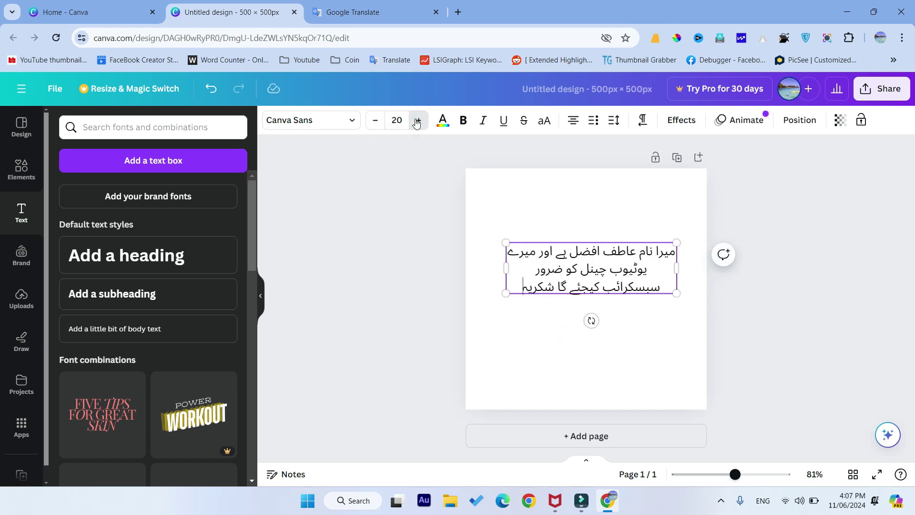
{"action": "left_click", "coordinate": [417, 121]}
{"action": "left_click", "coordinate": [416, 121]}
{"action": "left_click", "coordinate": [417, 121]}
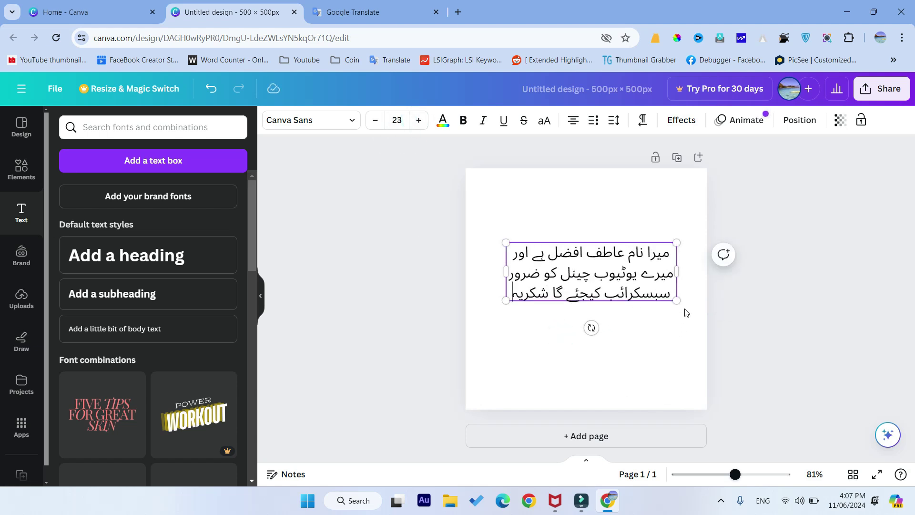
{"action": "left_click_drag", "start_coordinate": [677, 301], "coordinate": [690, 305]}
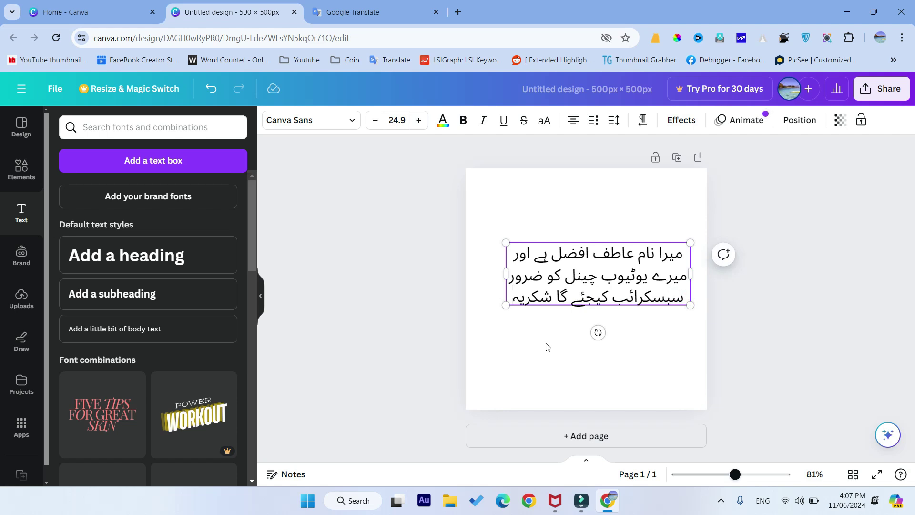
- Select the whole Urdu sentence and search the fonts for "Arabic"
{"action": "double_click", "coordinate": [566, 279]}
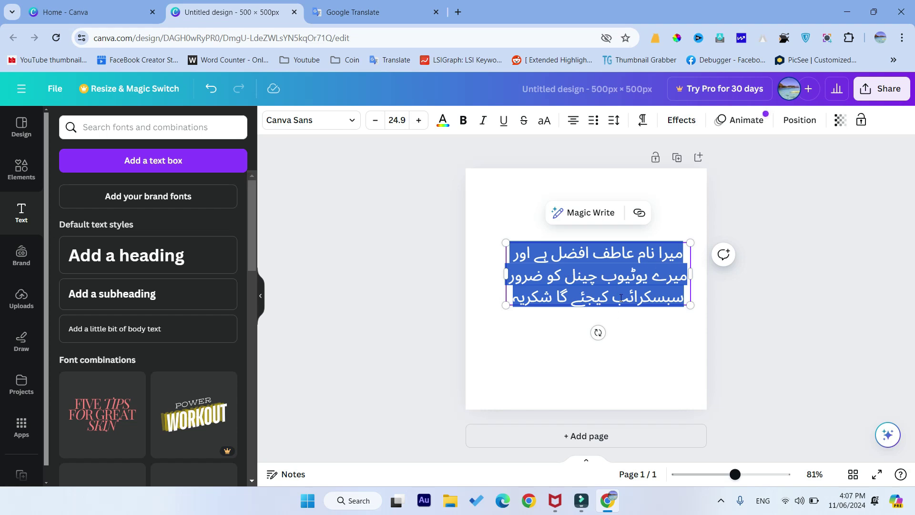
{"action": "left_click", "coordinate": [305, 122]}
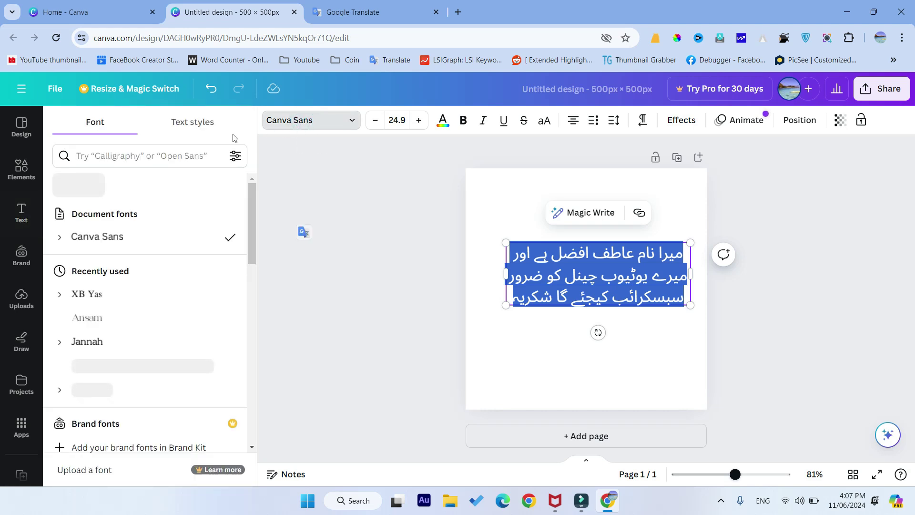
{"action": "left_click", "coordinate": [101, 156]}
{"action": "type", "text": "ar"}
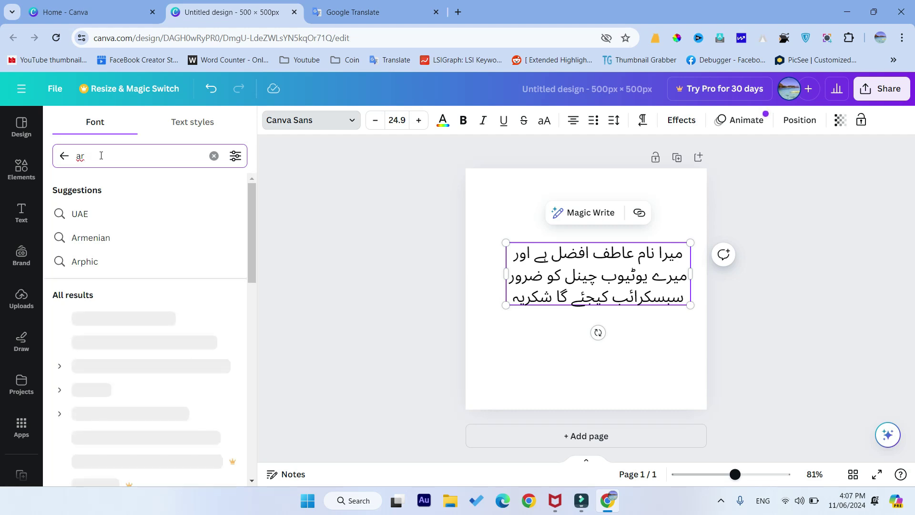
{"action": "type", "text": "abic"}
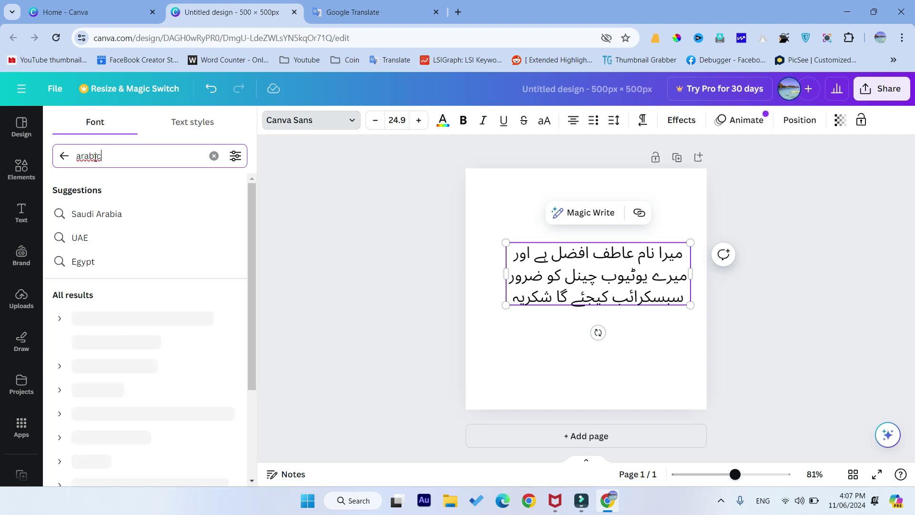
{"action": "right_click", "coordinate": [95, 158]}
{"action": "left_click", "coordinate": [133, 171]}
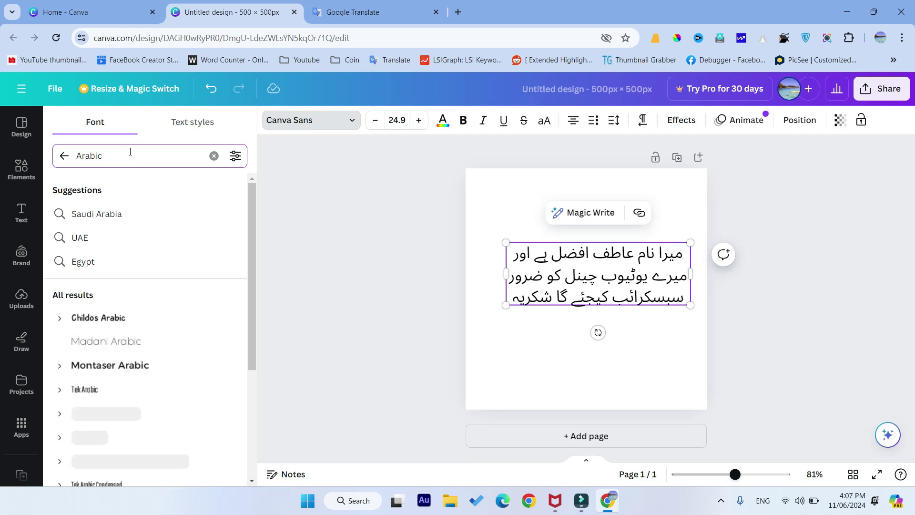
{"action": "left_click", "coordinate": [254, 205]}
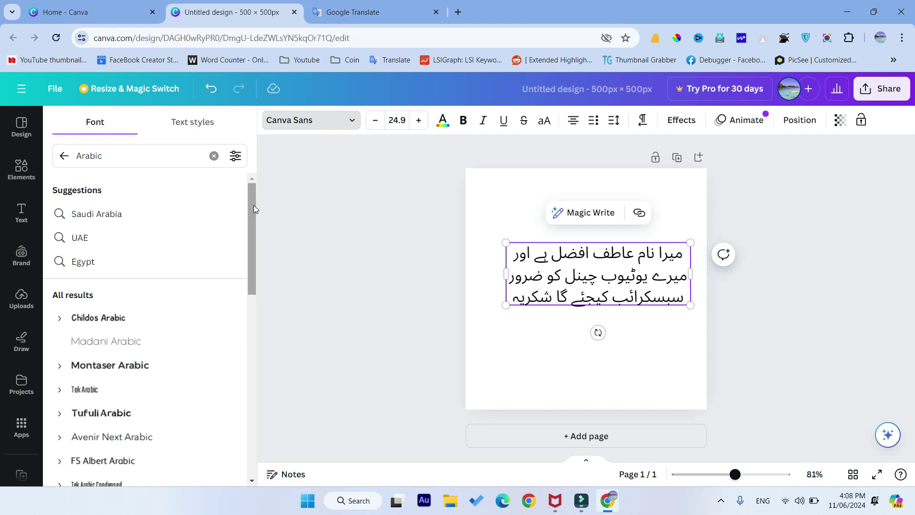
- Try the Childos Arabic and Montaser Arabic fonts on the selected Urdu text
{"action": "left_click", "coordinate": [93, 323]}
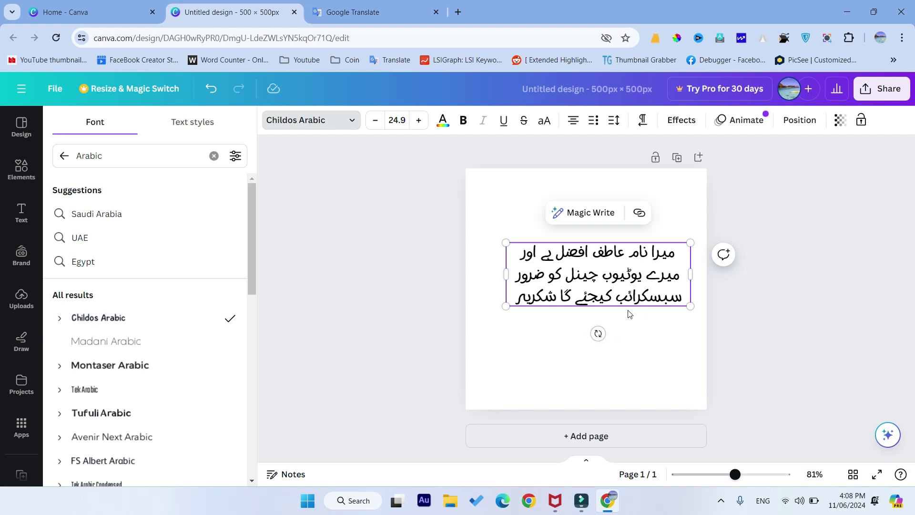
{"action": "left_click", "coordinate": [109, 367]}
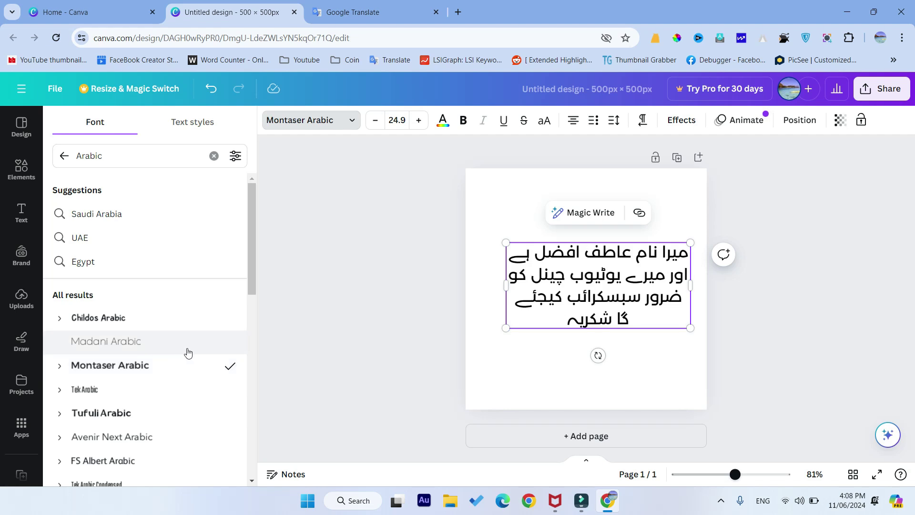
- Apply the Tek Arabic font to the Urdu text and increase its size to 34.9
{"action": "left_click_drag", "start_coordinate": [248, 277], "coordinate": [248, 299]}
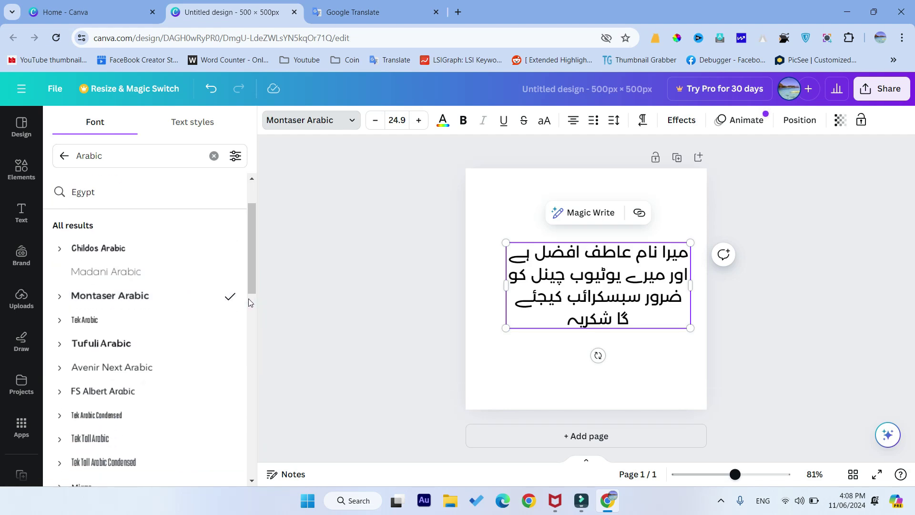
{"action": "left_click", "coordinate": [87, 320]}
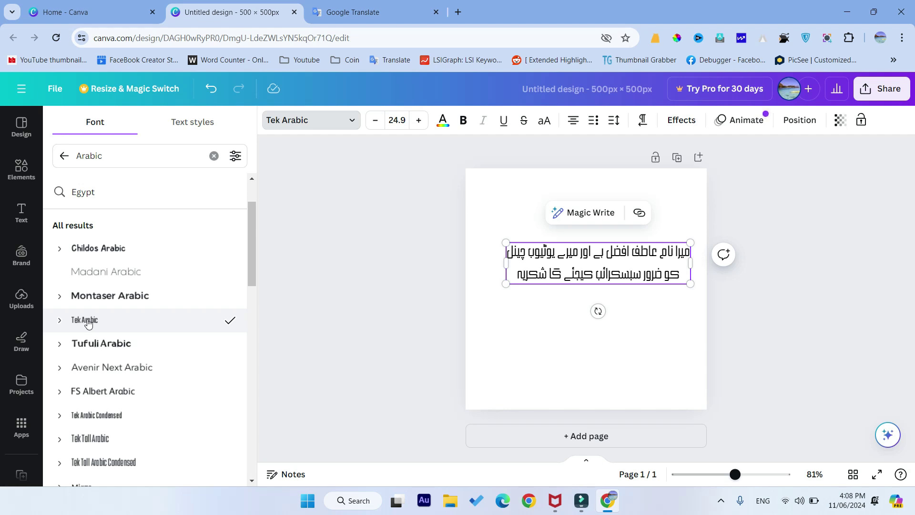
{"action": "left_click", "coordinate": [420, 122]}
{"action": "left_click", "coordinate": [419, 122]}
{"action": "left_click", "coordinate": [419, 122]}
{"action": "left_click", "coordinate": [419, 122]}
{"action": "left_click", "coordinate": [420, 122]}
{"action": "left_click", "coordinate": [420, 122]}
{"action": "left_click", "coordinate": [420, 122]}
{"action": "left_click", "coordinate": [419, 122]}
{"action": "left_click", "coordinate": [419, 122]}
{"action": "left_click", "coordinate": [420, 122]}
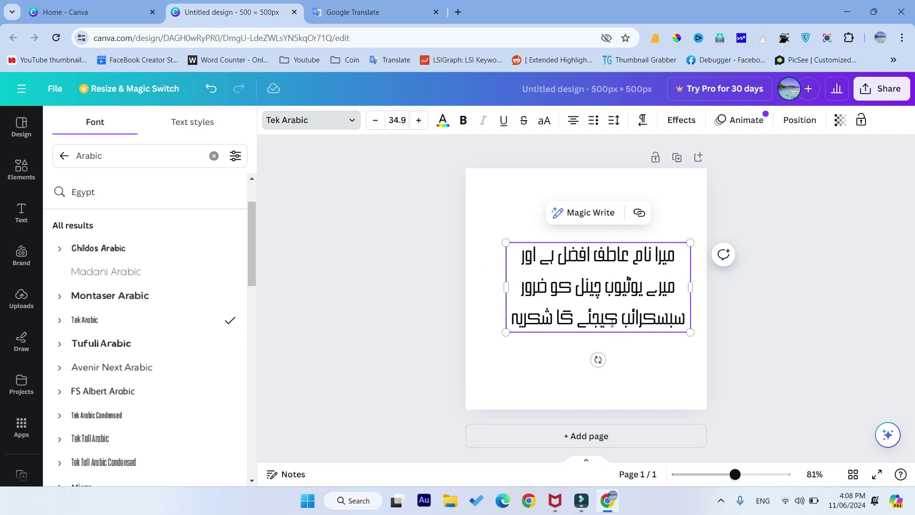
- Apply the Tufuli Arabic font to the Urdu text and move its text box up to around the page's middle
{"action": "left_click", "coordinate": [98, 345]}
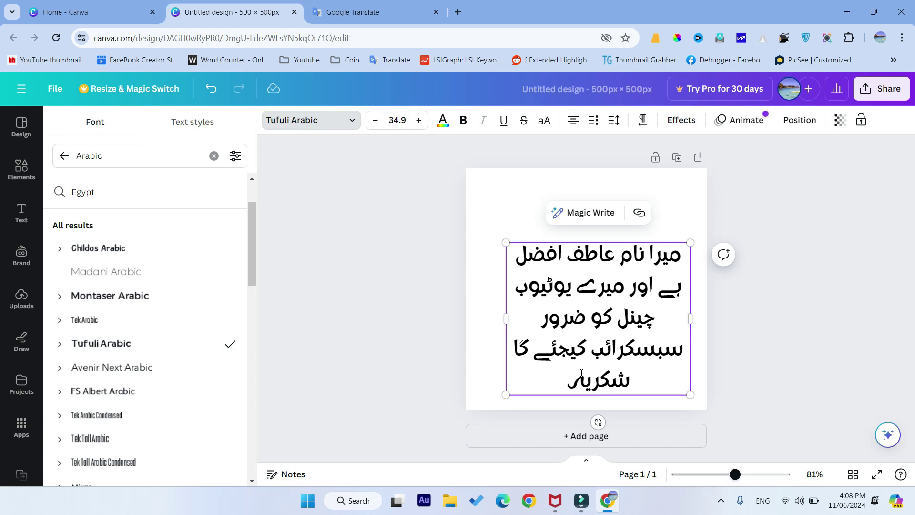
{"action": "left_click", "coordinate": [487, 237]}
{"action": "left_click_drag", "start_coordinate": [602, 288], "coordinate": [594, 259]}
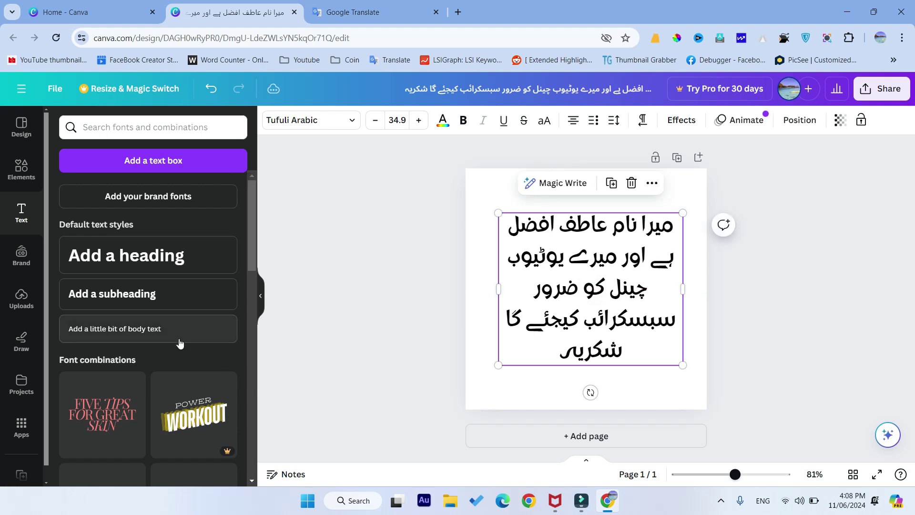
- Try the FS Albert Arabic, Tek Arabic Condensed, Tek Tall Arabic and Tek Tall Arabic Condensed fonts on the Urdu text
{"action": "left_click", "coordinate": [30, 218]}
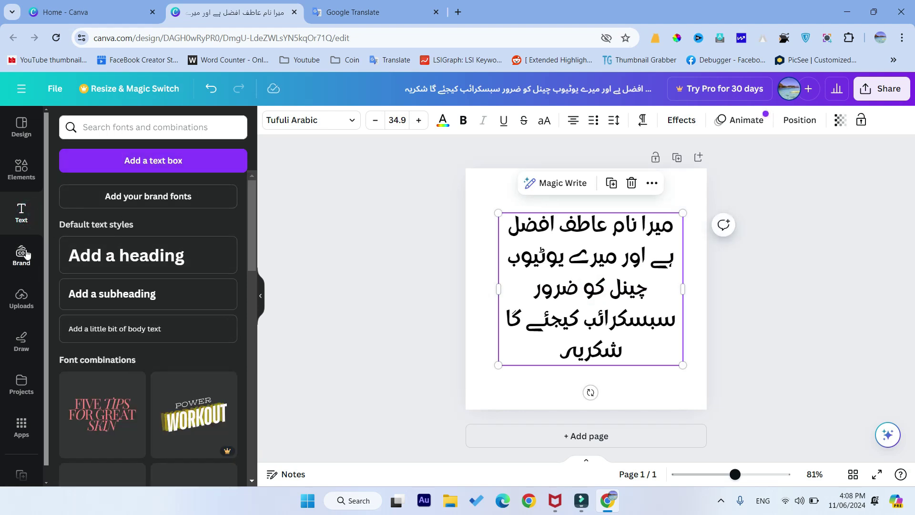
{"action": "left_click", "coordinate": [338, 124]}
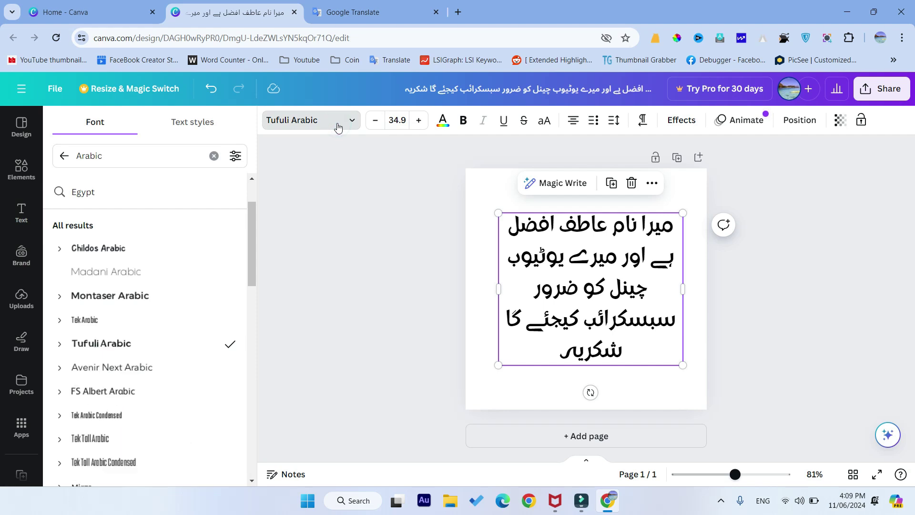
{"action": "left_click_drag", "start_coordinate": [252, 250], "coordinate": [258, 276]}
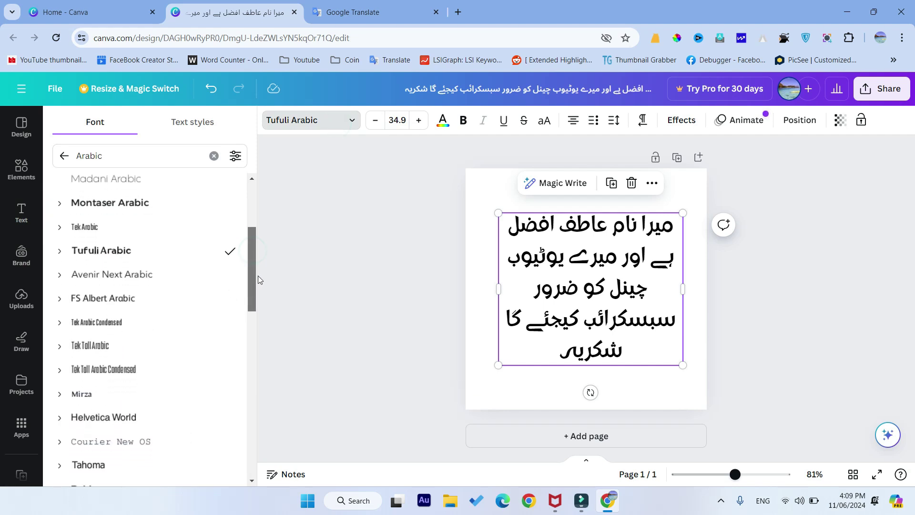
{"action": "left_click", "coordinate": [105, 304]}
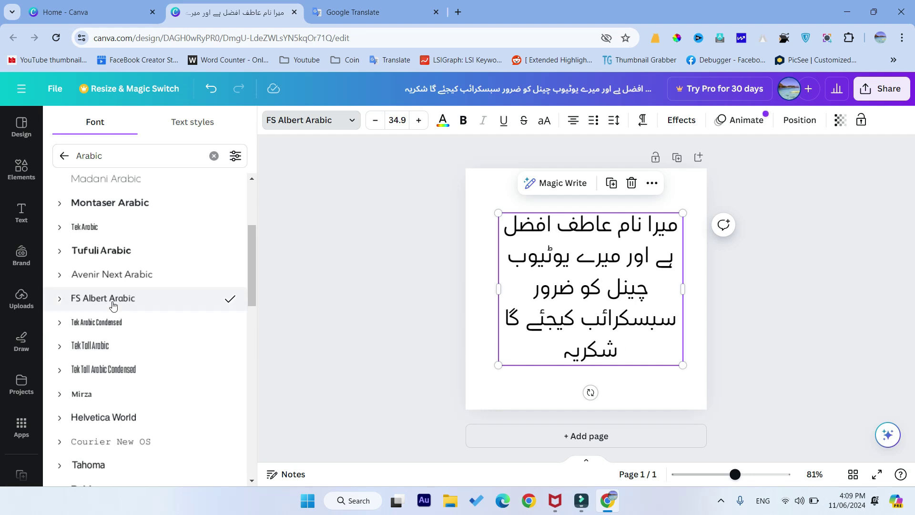
{"action": "left_click", "coordinate": [100, 328]}
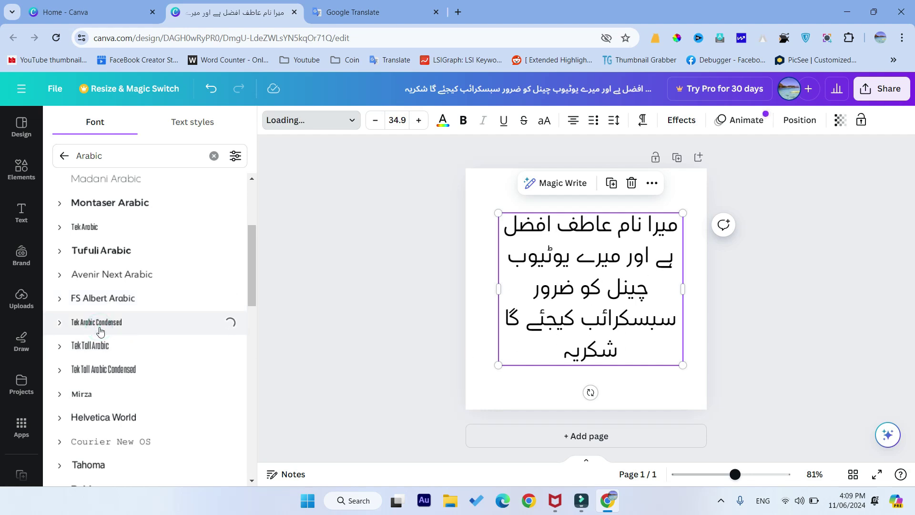
{"action": "left_click", "coordinate": [100, 348]}
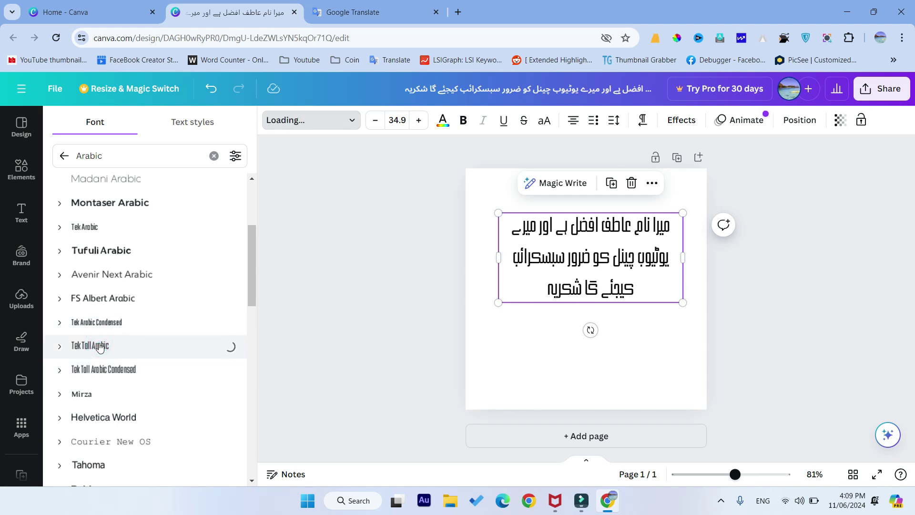
{"action": "left_click", "coordinate": [107, 371]}
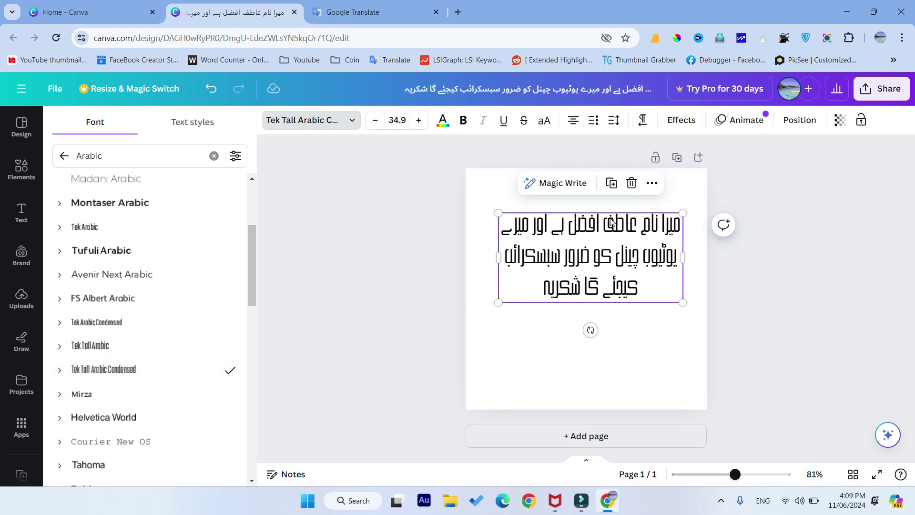
- Try the Mirza, Helvetica World, Tahoma and Bahjaa fonts on the Urdu text
{"action": "left_click_drag", "start_coordinate": [253, 268], "coordinate": [255, 301]}
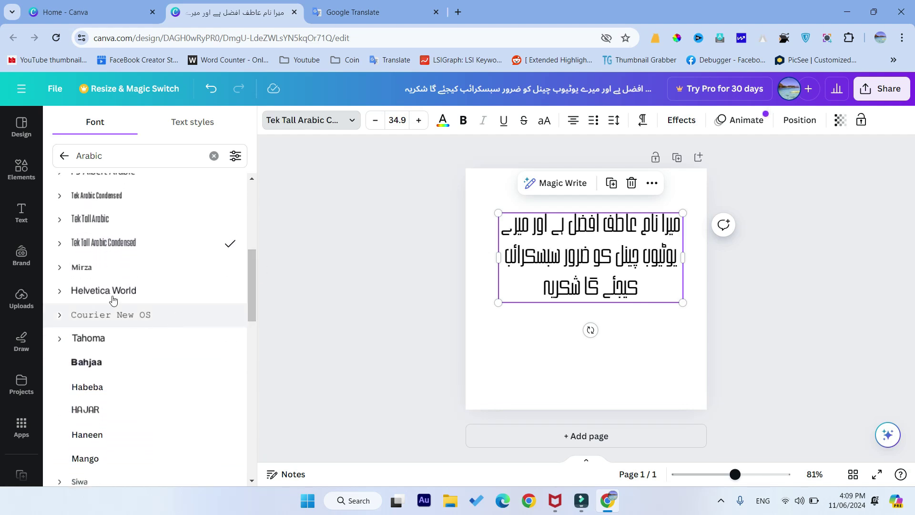
{"action": "left_click", "coordinate": [83, 268]}
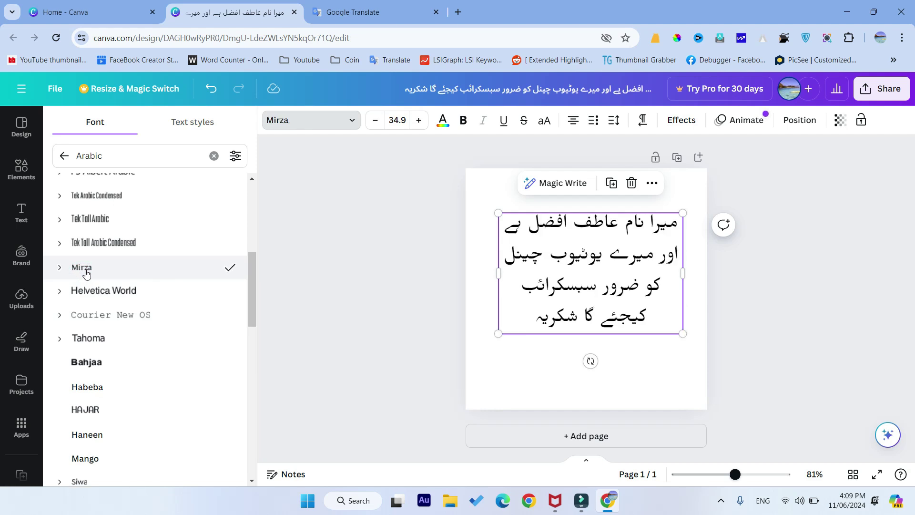
{"action": "left_click", "coordinate": [91, 295]}
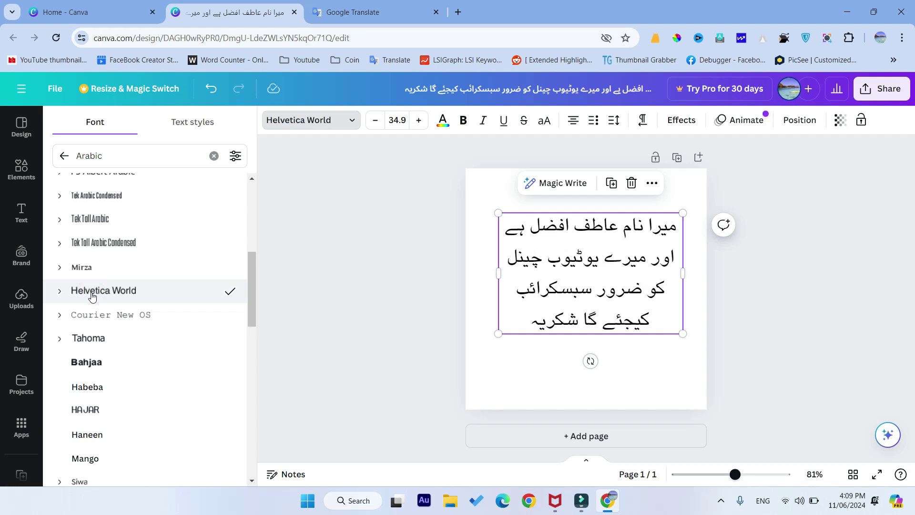
{"action": "left_click", "coordinate": [99, 340]}
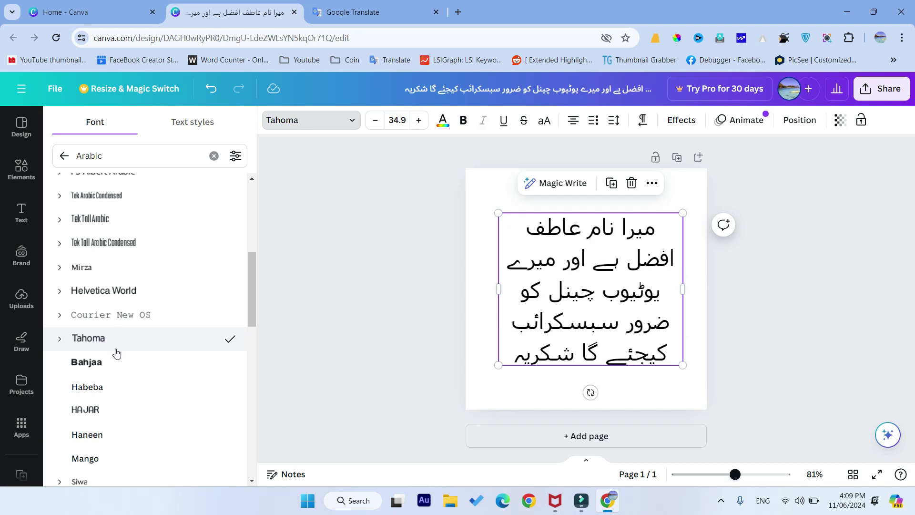
{"action": "left_click", "coordinate": [106, 364]}
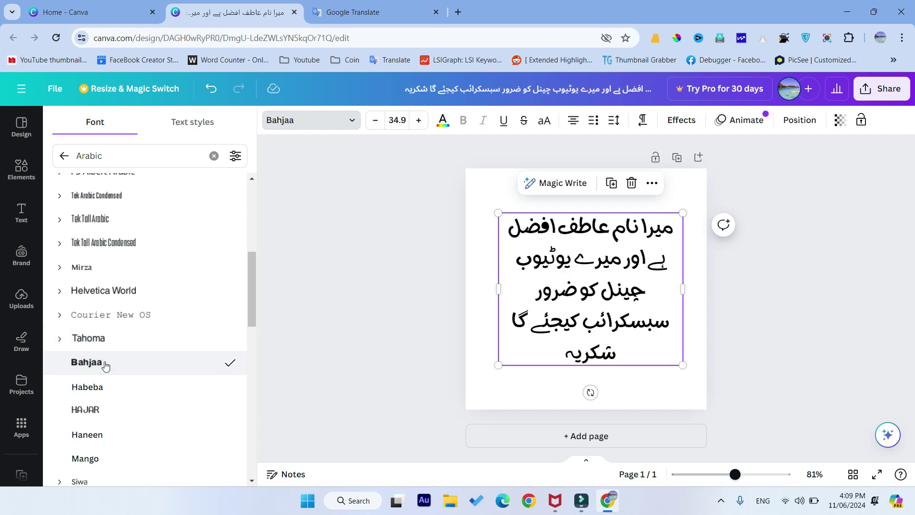
- Try the Hajar, Haneen, Mango, Siwa, TS Deniz and 29LT Riwaya Informal fonts on the Urdu text
{"action": "left_click_drag", "start_coordinate": [247, 291], "coordinate": [250, 321]}
{"action": "left_click", "coordinate": [94, 271]}
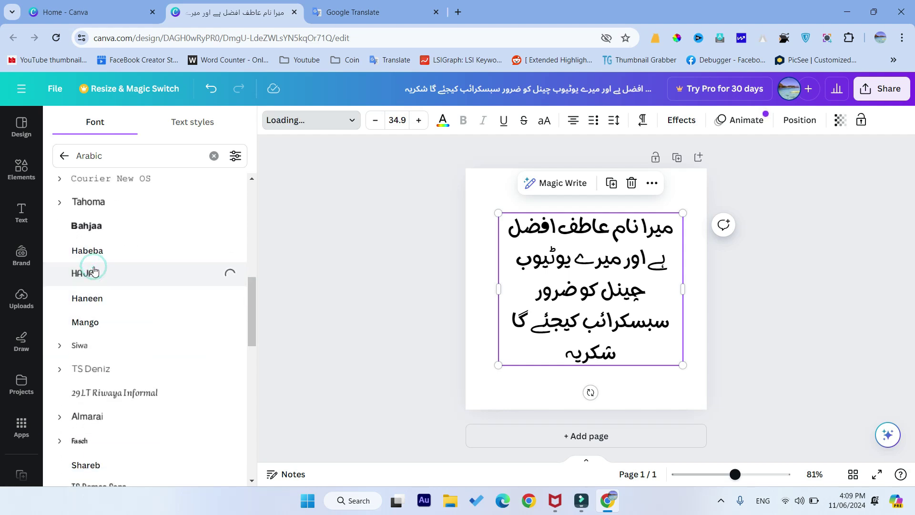
{"action": "left_click", "coordinate": [99, 301]}
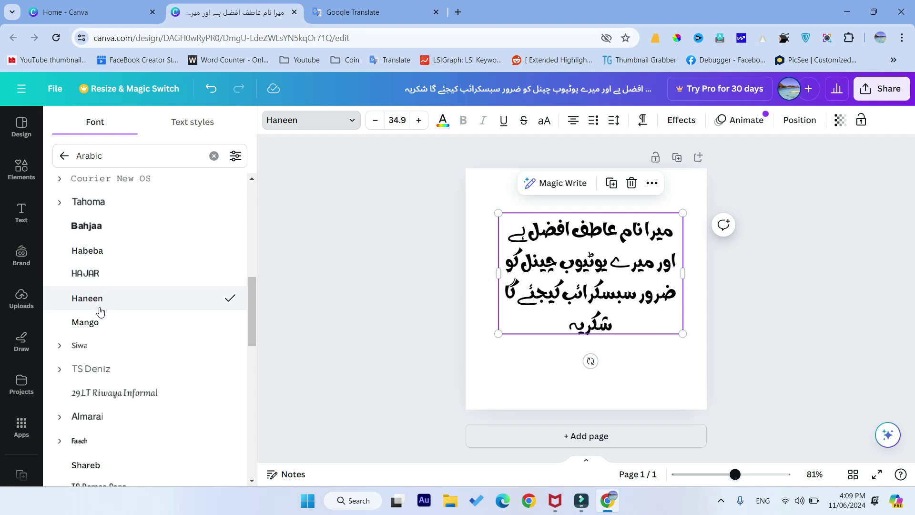
{"action": "left_click", "coordinate": [98, 322]}
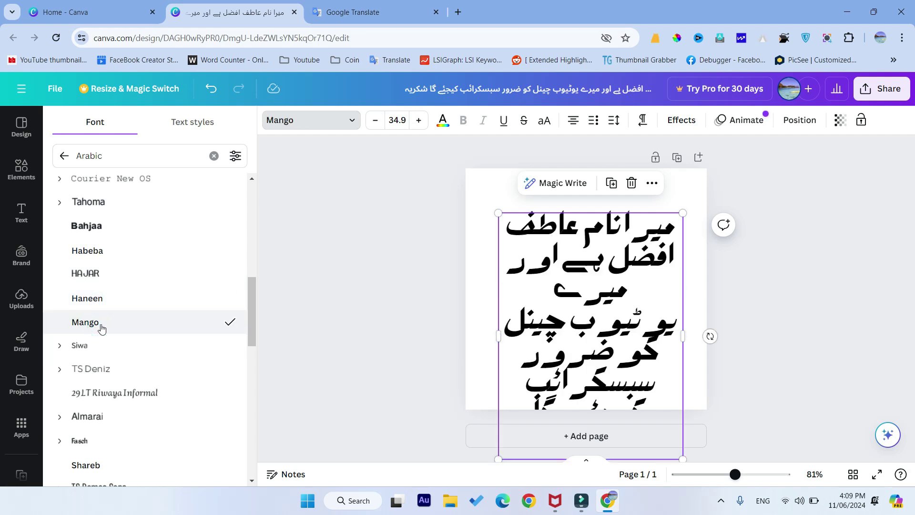
{"action": "left_click", "coordinate": [92, 347]}
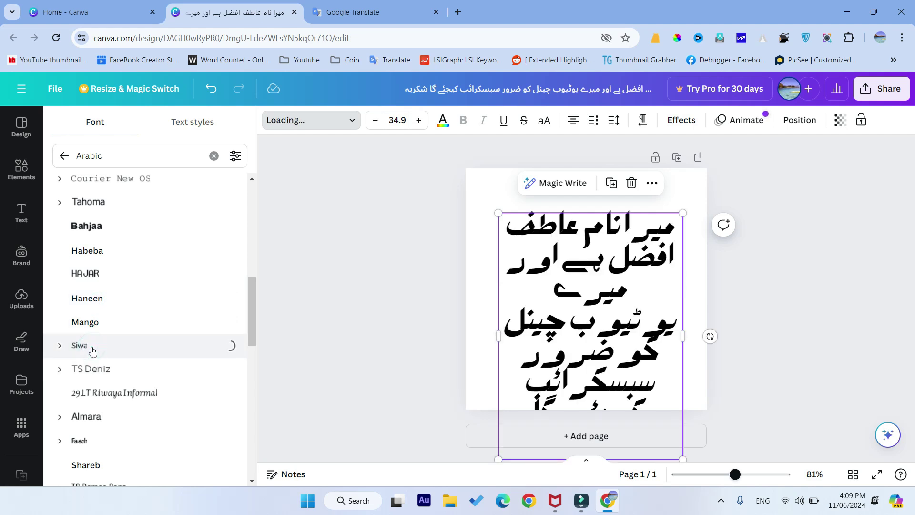
{"action": "left_click", "coordinate": [100, 372]}
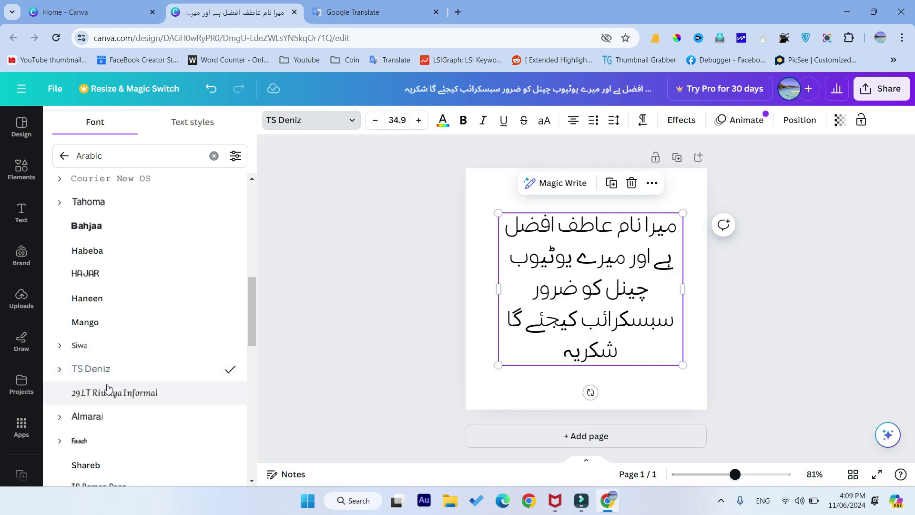
{"action": "left_click", "coordinate": [105, 392]}
- Try the Almarai, Faseh, Shareb, TS Damas Sans and Amiri fonts on the Urdu text
{"action": "left_click_drag", "start_coordinate": [252, 291], "coordinate": [253, 321]}
{"action": "left_click", "coordinate": [109, 271]}
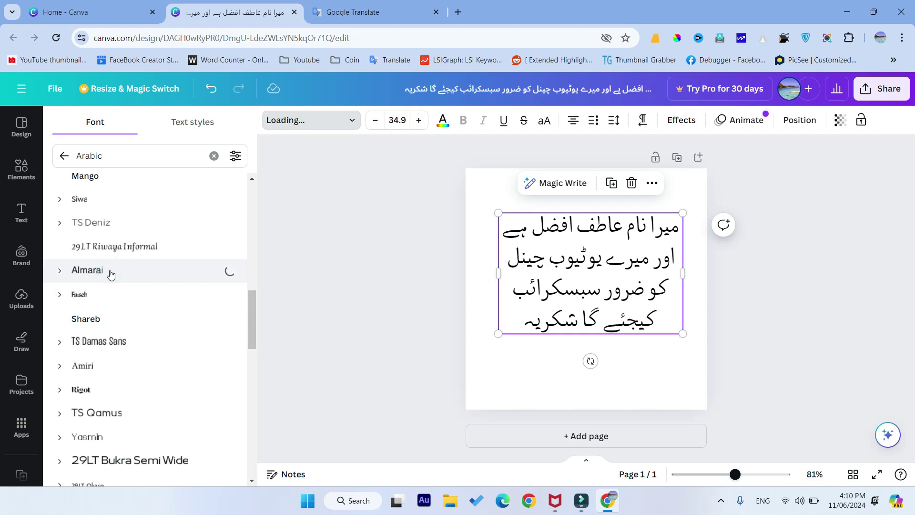
{"action": "left_click", "coordinate": [92, 298]}
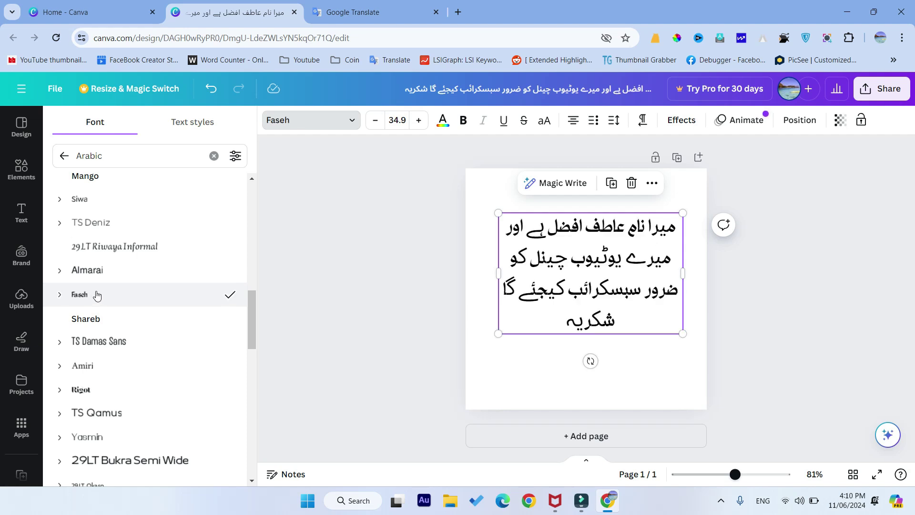
{"action": "left_click", "coordinate": [99, 322]}
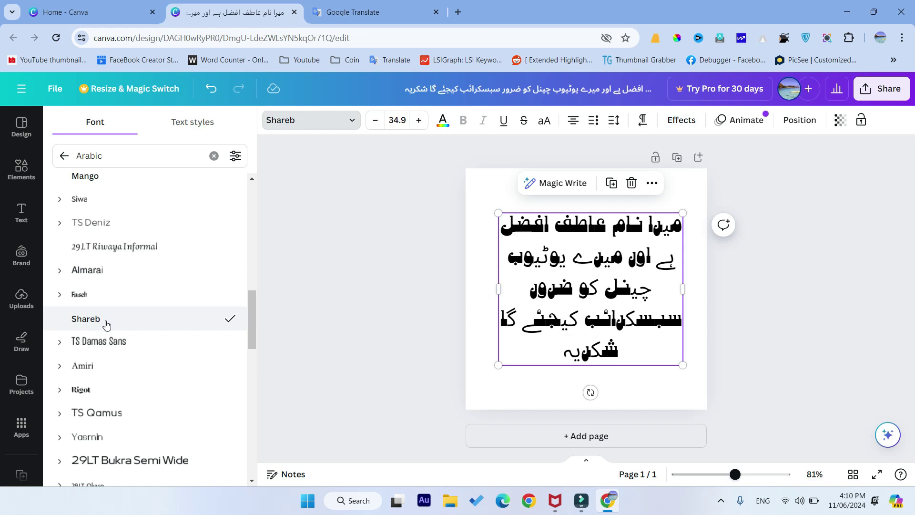
{"action": "left_click", "coordinate": [104, 343]}
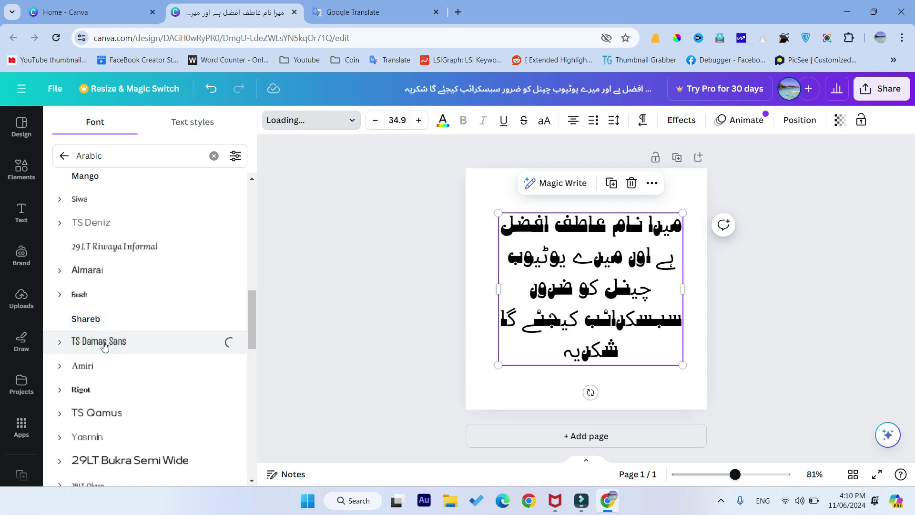
{"action": "left_click", "coordinate": [113, 369]}
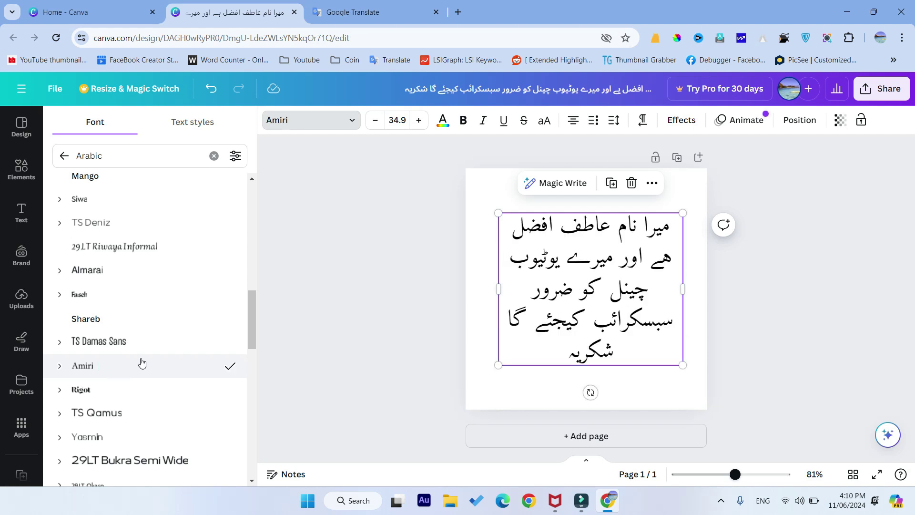
- Try the Rigot, TS Qamus and Yasmin fonts on the Urdu text
{"action": "left_click_drag", "start_coordinate": [254, 312], "coordinate": [256, 334]}
{"action": "left_click", "coordinate": [102, 276]}
{"action": "left_click", "coordinate": [106, 305]}
{"action": "left_click", "coordinate": [108, 326]}
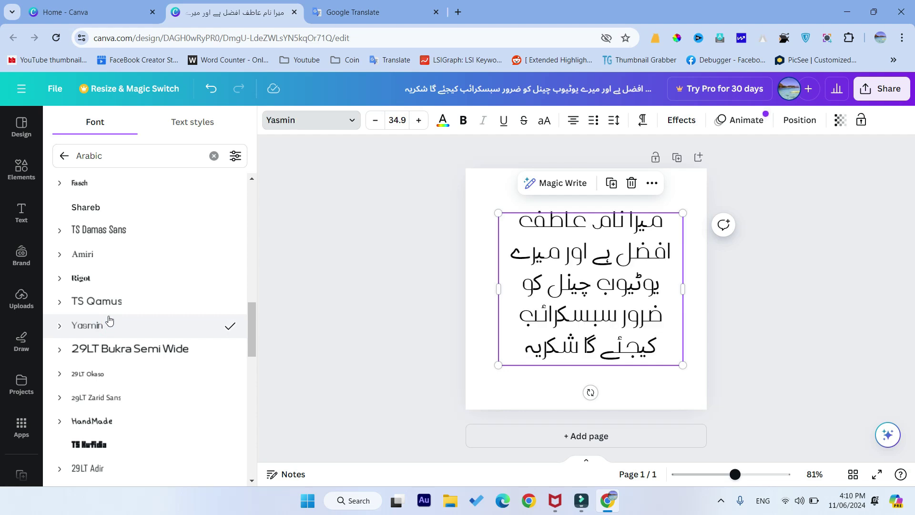
- Try the TS Damas Slab and Nazanin fonts from further down the Arabic font results on the Urdu text
{"action": "scroll", "coordinate": [164, 401], "scroll_direction": "down", "scroll_amount": 3}
{"action": "scroll", "coordinate": [165, 401], "scroll_direction": "down", "scroll_amount": 8}
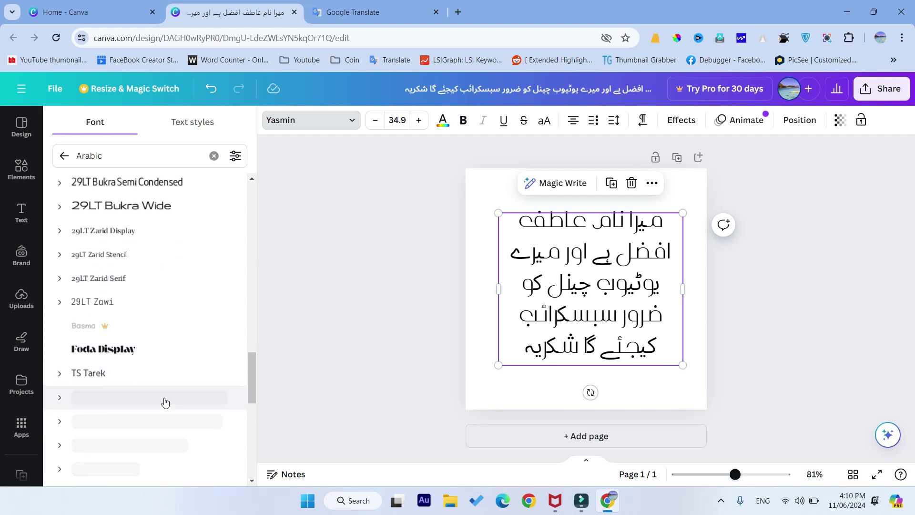
{"action": "scroll", "coordinate": [163, 399], "scroll_direction": "down", "scroll_amount": 1}
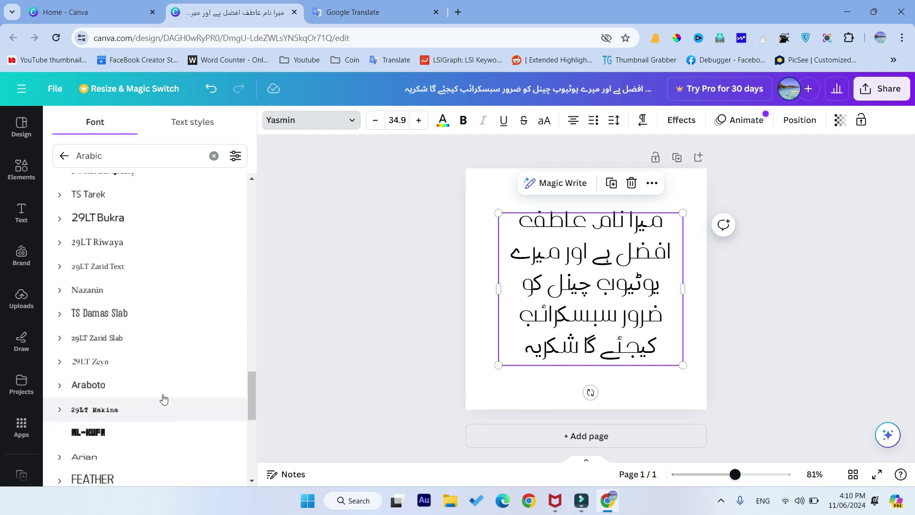
{"action": "left_click", "coordinate": [110, 323]}
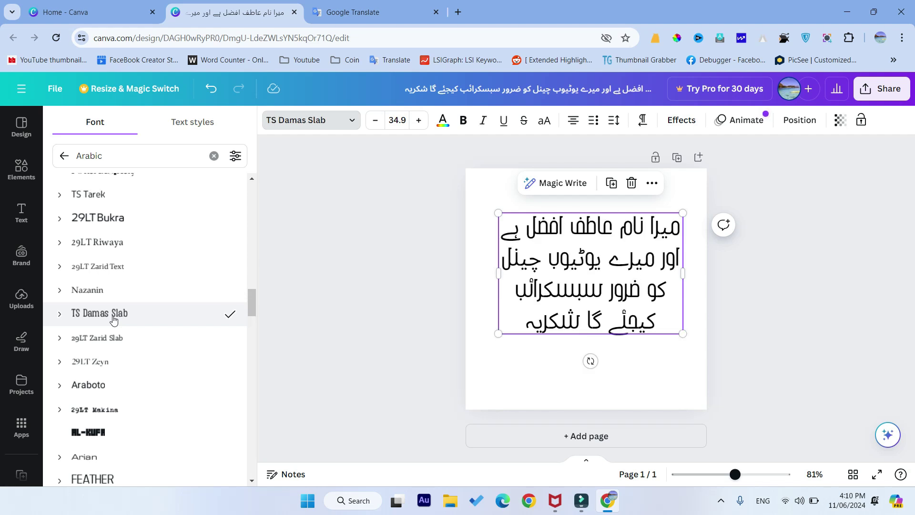
{"action": "left_click", "coordinate": [100, 289]}
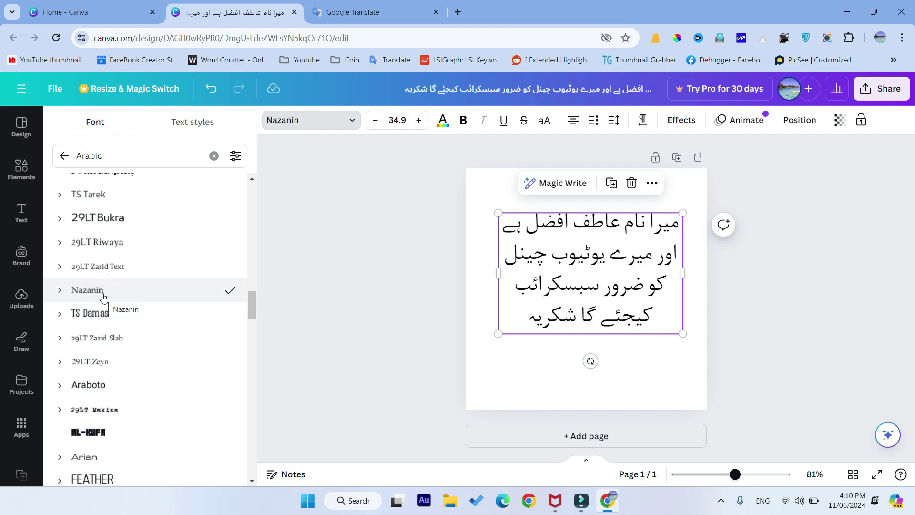
- Try the Rayyan, Tarif and Baloo Bhaijaan fonts on the Urdu text, and apply Codec Pro
{"action": "scroll", "coordinate": [159, 382], "scroll_direction": "down", "scroll_amount": 4}
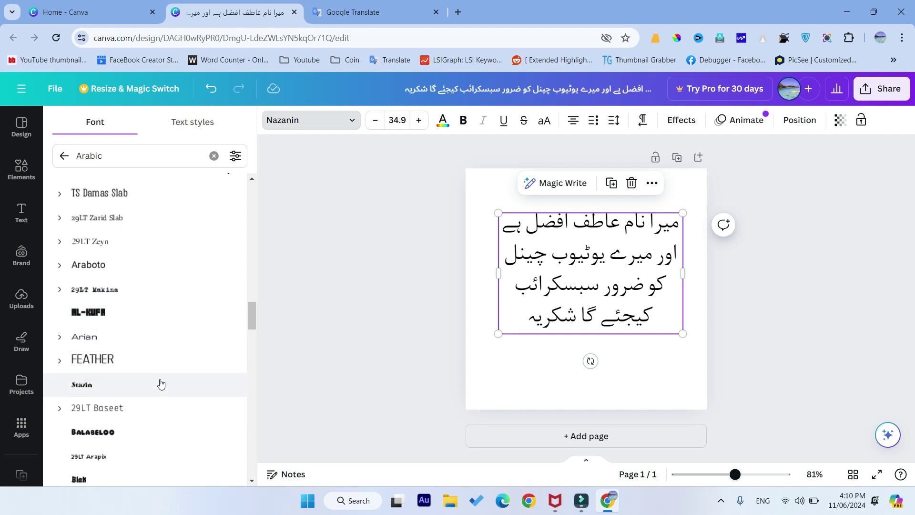
{"action": "scroll", "coordinate": [160, 383], "scroll_direction": "down", "scroll_amount": 5}
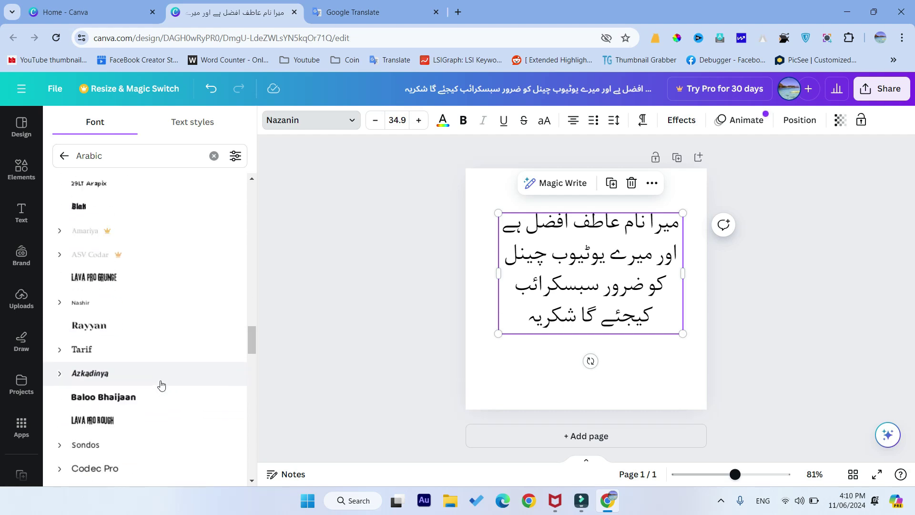
{"action": "left_click", "coordinate": [113, 307]}
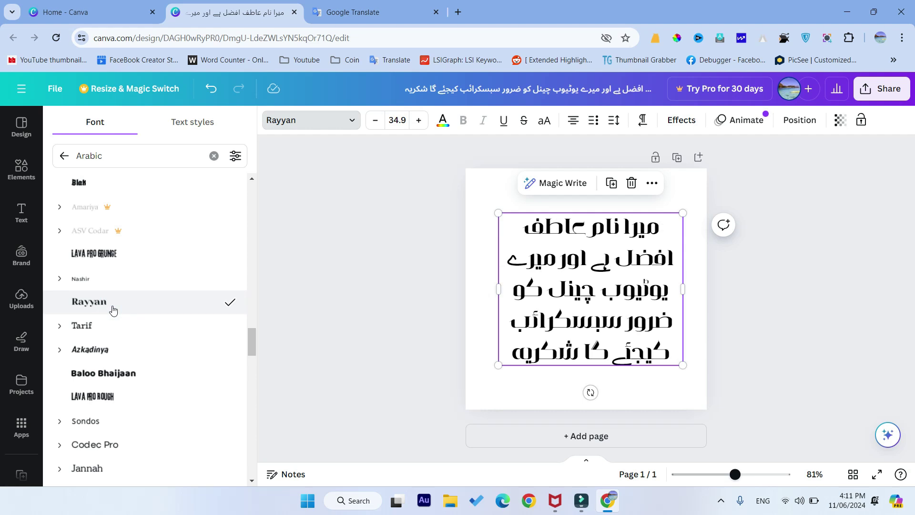
{"action": "left_click", "coordinate": [106, 333]}
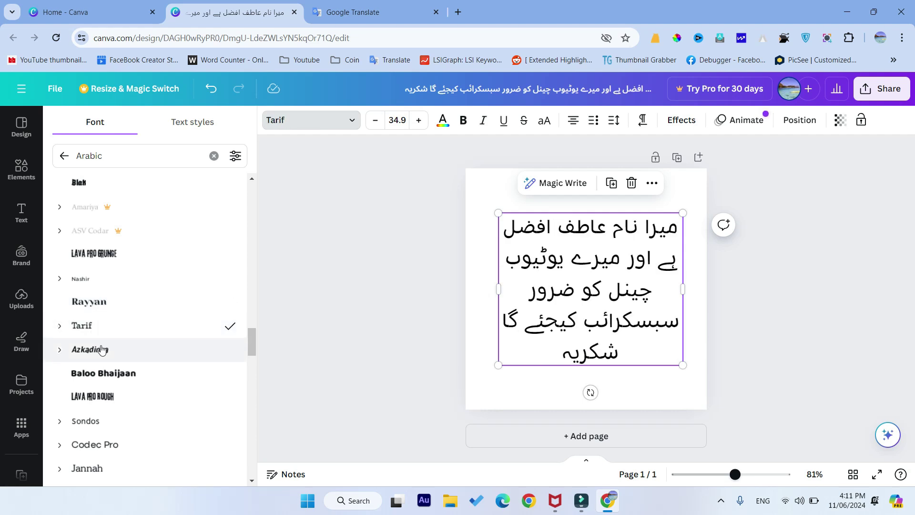
{"action": "left_click", "coordinate": [105, 379]}
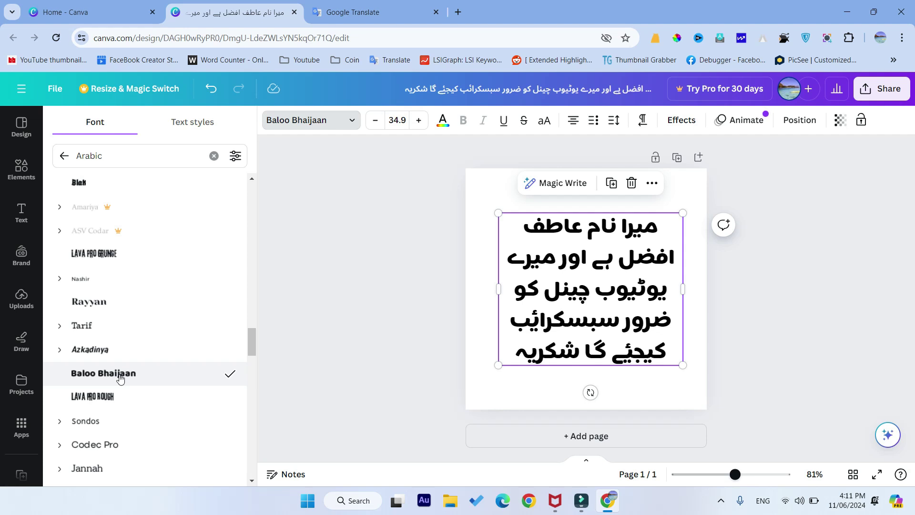
{"action": "left_click", "coordinate": [117, 445]}
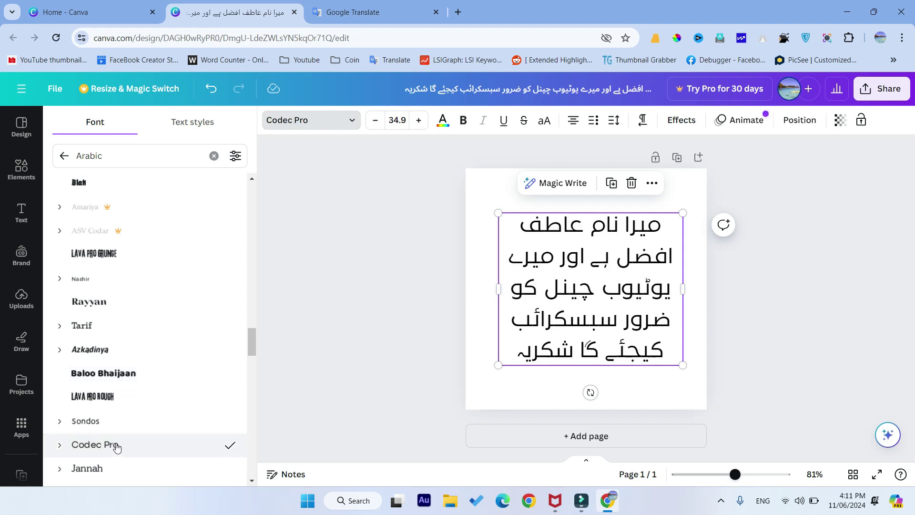
- Try the Jannah, Ansam and MediaPro fonts on the Urdu text
{"action": "left_click", "coordinate": [95, 471]}
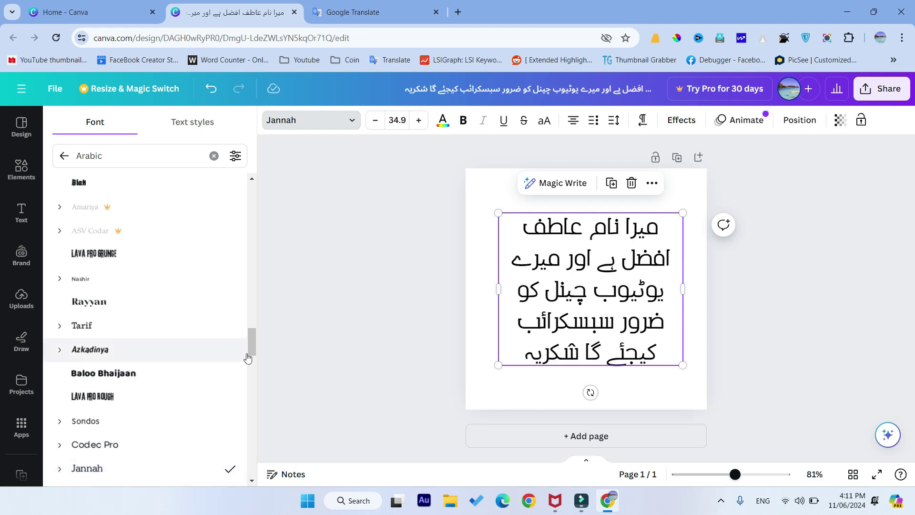
{"action": "left_click_drag", "start_coordinate": [250, 343], "coordinate": [249, 368]}
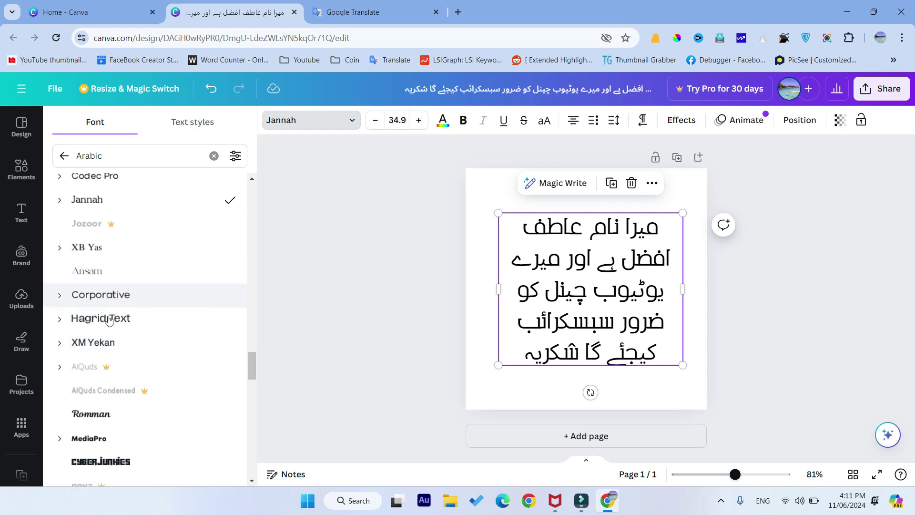
{"action": "left_click", "coordinate": [97, 271]}
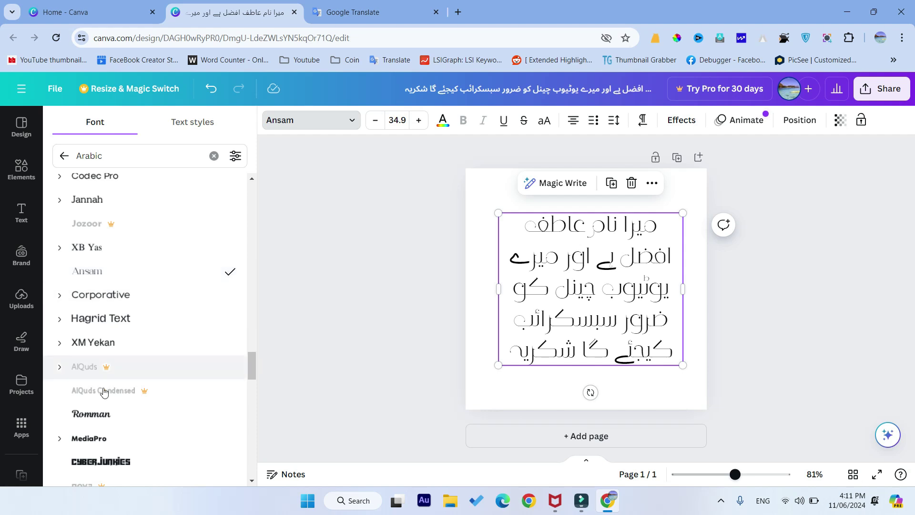
{"action": "left_click", "coordinate": [95, 438]}
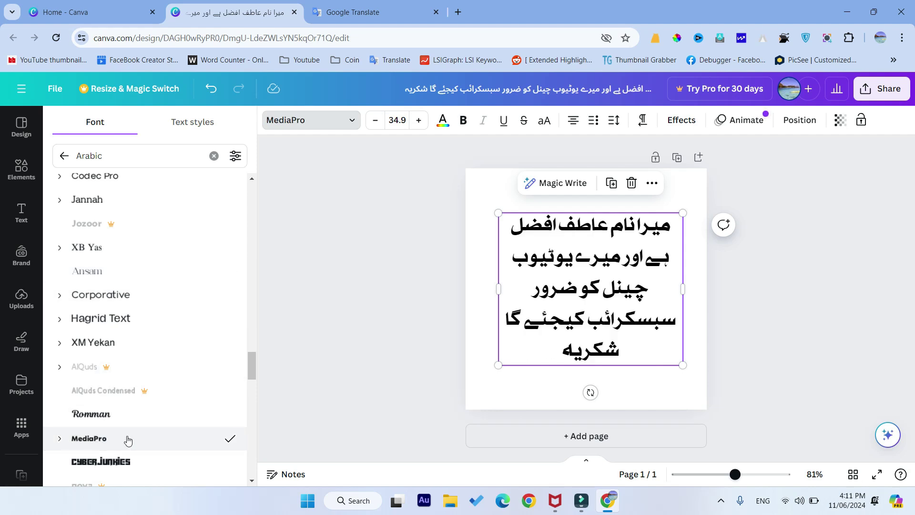
- Try the Hagrid, Banana and MediaPro Heavy Condensed fonts on the Urdu text
{"action": "left_click_drag", "start_coordinate": [252, 365], "coordinate": [252, 385]}
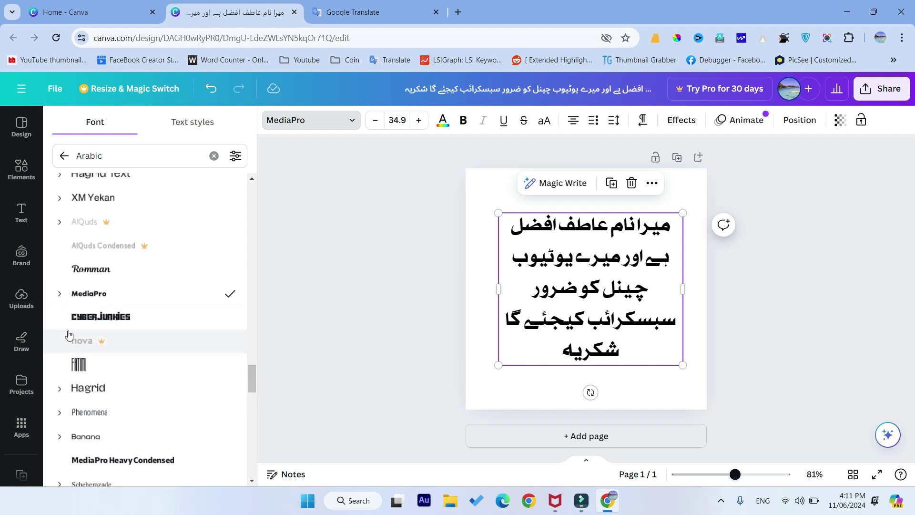
{"action": "left_click", "coordinate": [108, 398]}
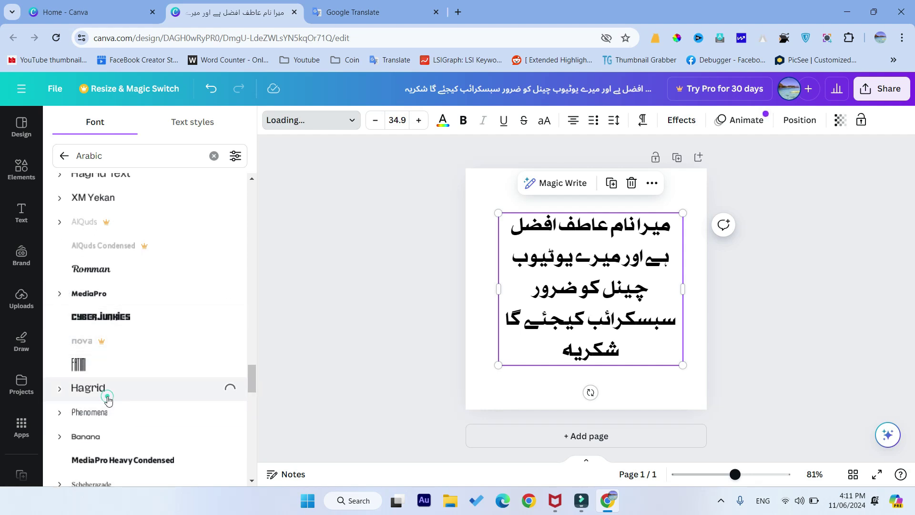
{"action": "left_click", "coordinate": [103, 441]}
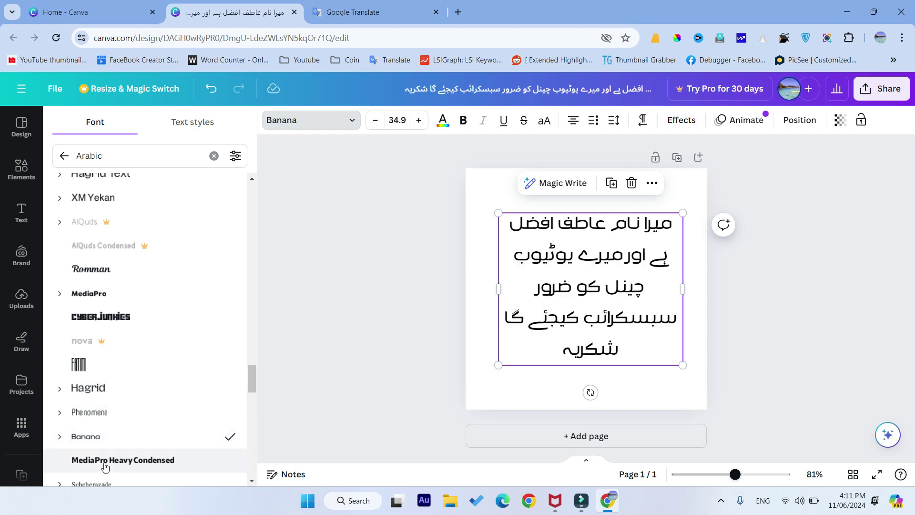
{"action": "left_click", "coordinate": [104, 465]}
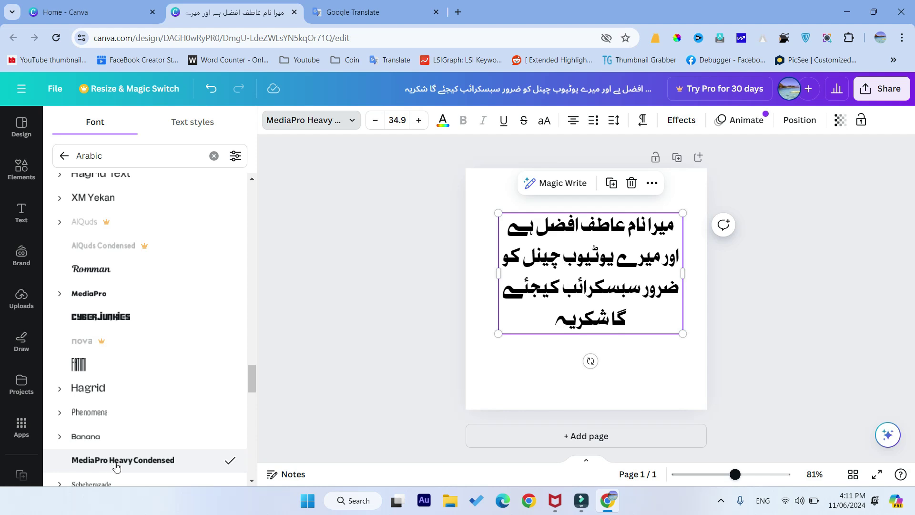
- Try the Adam Script and Lemonada fonts on the Urdu text
{"action": "left_click_drag", "start_coordinate": [253, 379], "coordinate": [255, 401]}
{"action": "left_click", "coordinate": [127, 353]}
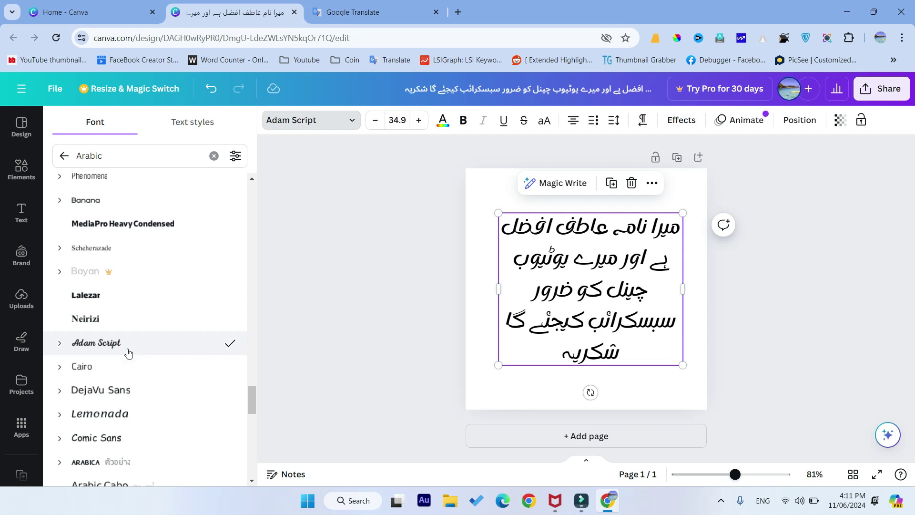
{"action": "left_click", "coordinate": [111, 419]}
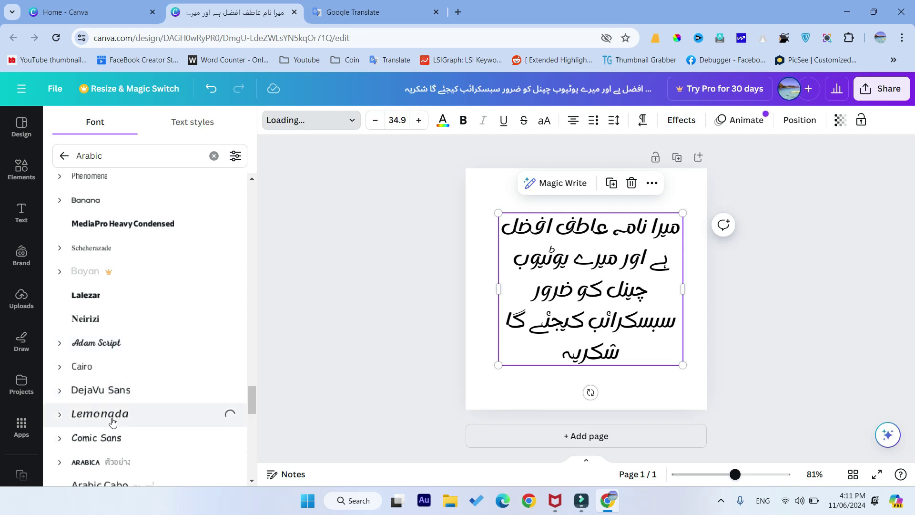
- Try the Arabic Cabo, Arabic City, Gaded Arabic, Greta arabic and Droid Arabic Kufi fonts on the Urdu text
{"action": "left_click_drag", "start_coordinate": [248, 399], "coordinate": [247, 416]}
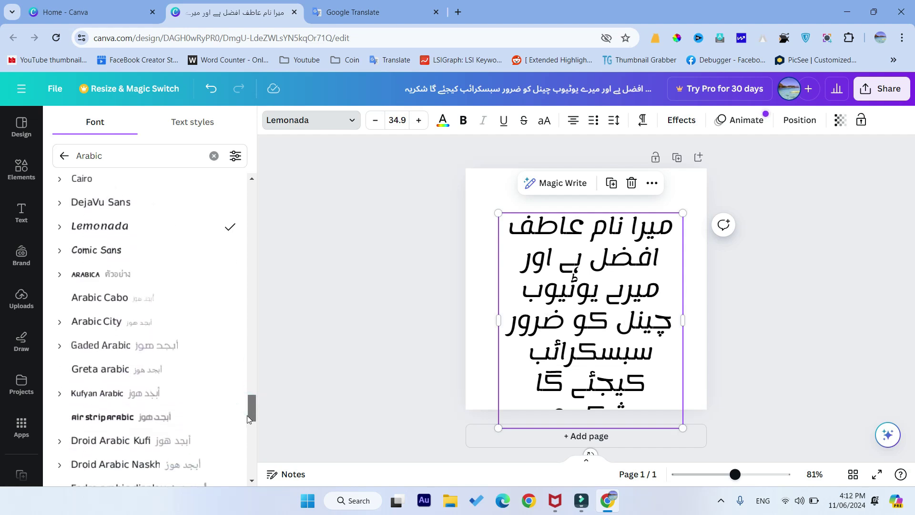
{"action": "left_click", "coordinate": [132, 299]}
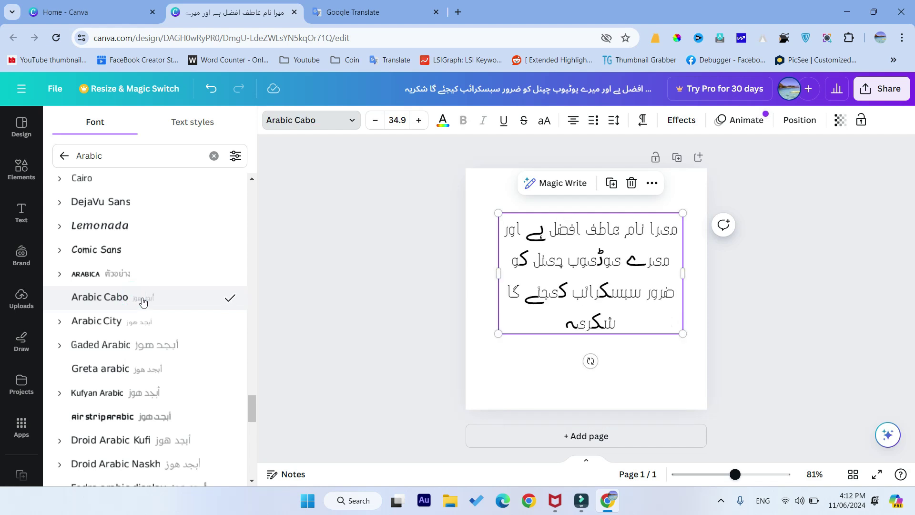
{"action": "left_click", "coordinate": [144, 325]}
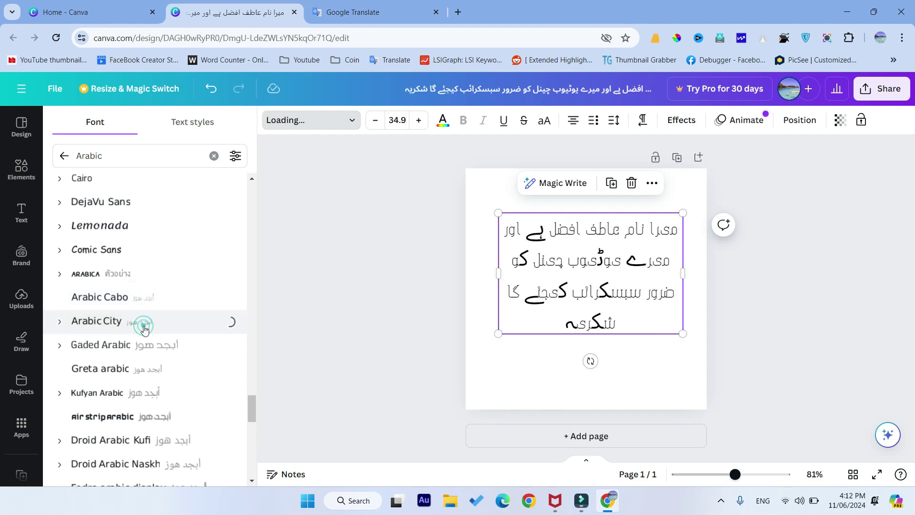
{"action": "left_click", "coordinate": [146, 345]}
{"action": "left_click", "coordinate": [143, 371]}
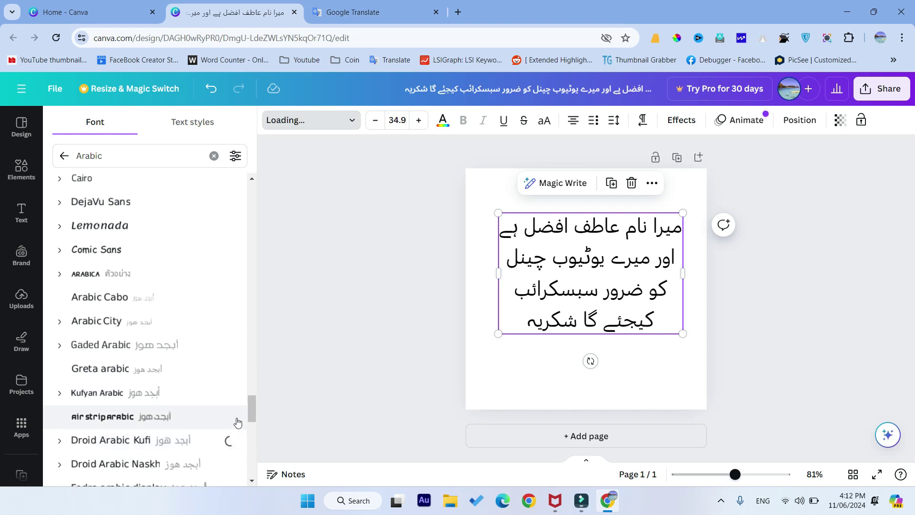
- Try the Noto Kufi Arabic and HS Gold fonts on the Urdu text
{"action": "left_click_drag", "start_coordinate": [254, 405], "coordinate": [253, 430]}
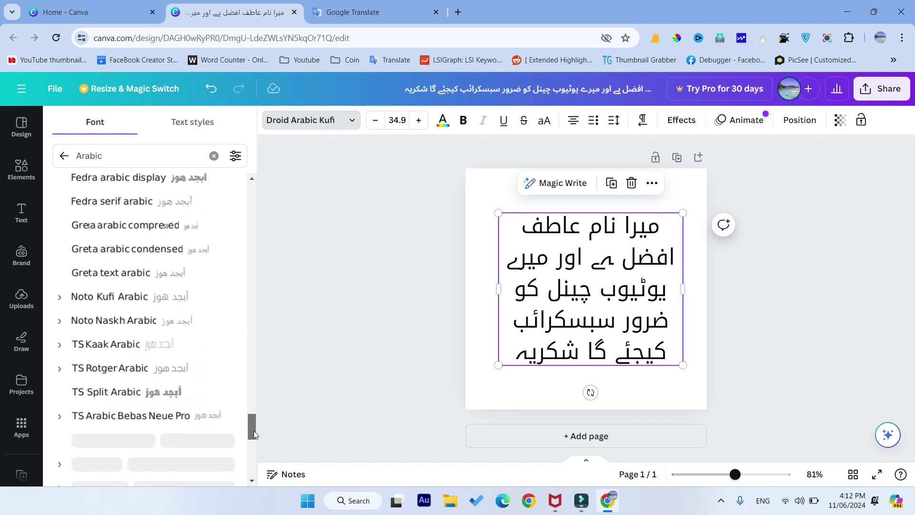
{"action": "left_click", "coordinate": [116, 296]}
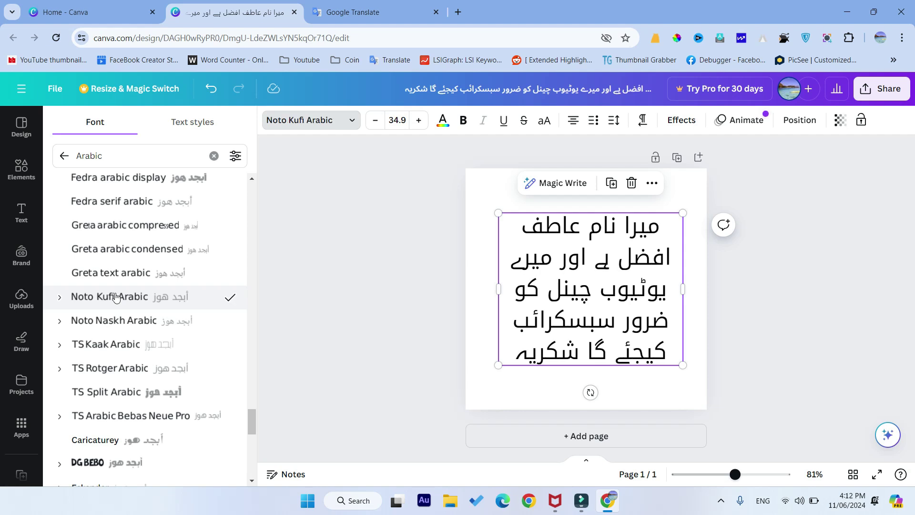
{"action": "scroll", "coordinate": [125, 305], "scroll_direction": "down", "scroll_amount": 8}
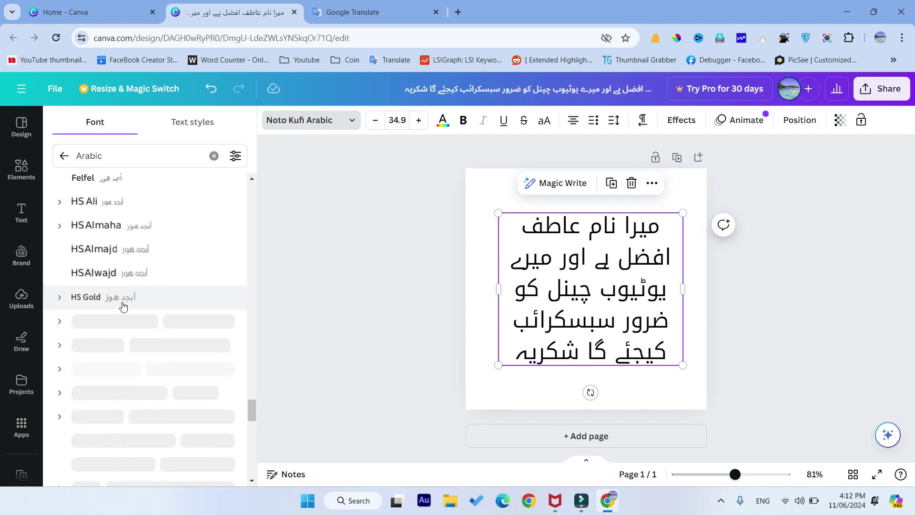
{"action": "left_click", "coordinate": [91, 306]}
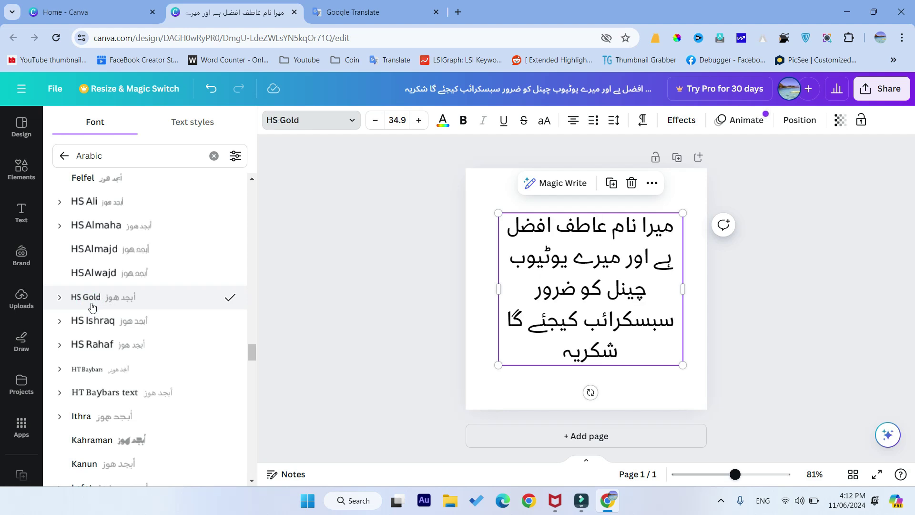
- Try the TS Pixopedia, TS Safaa and Palsam fonts from further down the Arabic font results on the Urdu text
{"action": "scroll", "coordinate": [117, 348], "scroll_direction": "down", "scroll_amount": 7}
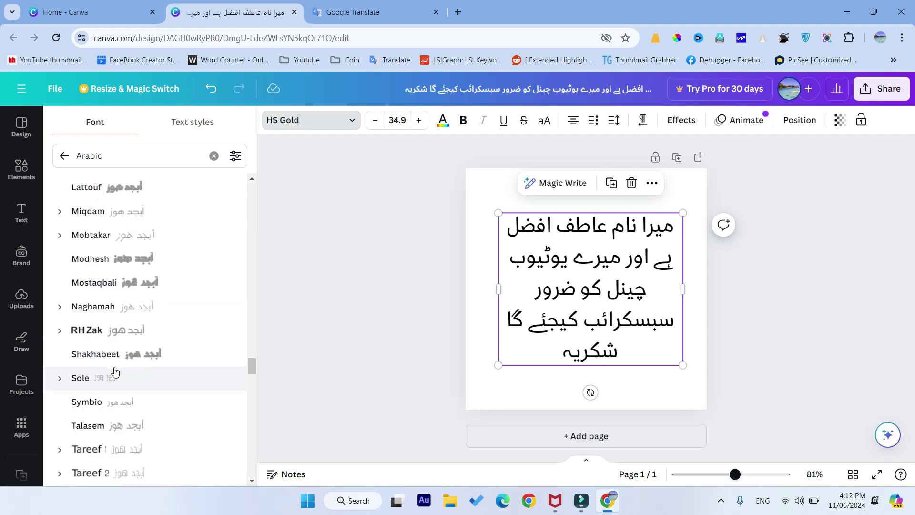
{"action": "scroll", "coordinate": [115, 371], "scroll_direction": "down", "scroll_amount": 1}
{"action": "scroll", "coordinate": [115, 371], "scroll_direction": "down", "scroll_amount": 7}
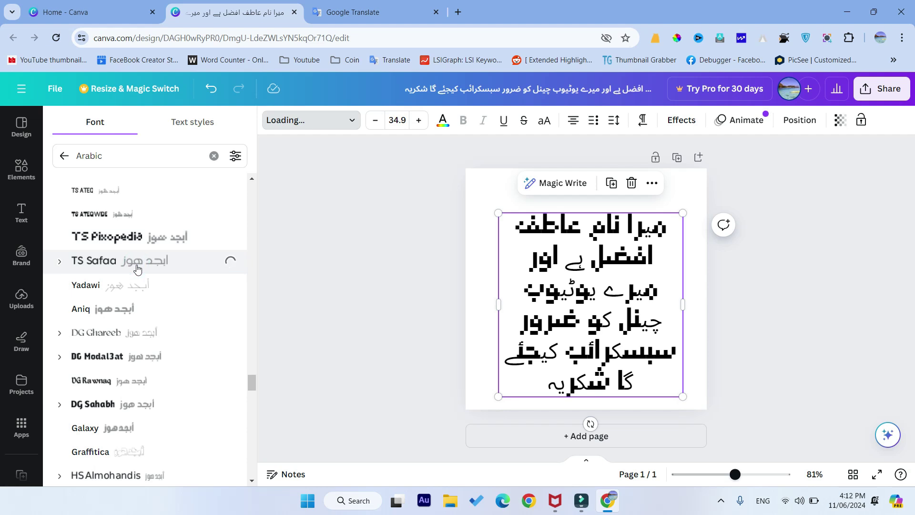
{"action": "scroll", "coordinate": [139, 343], "scroll_direction": "down", "scroll_amount": 9}
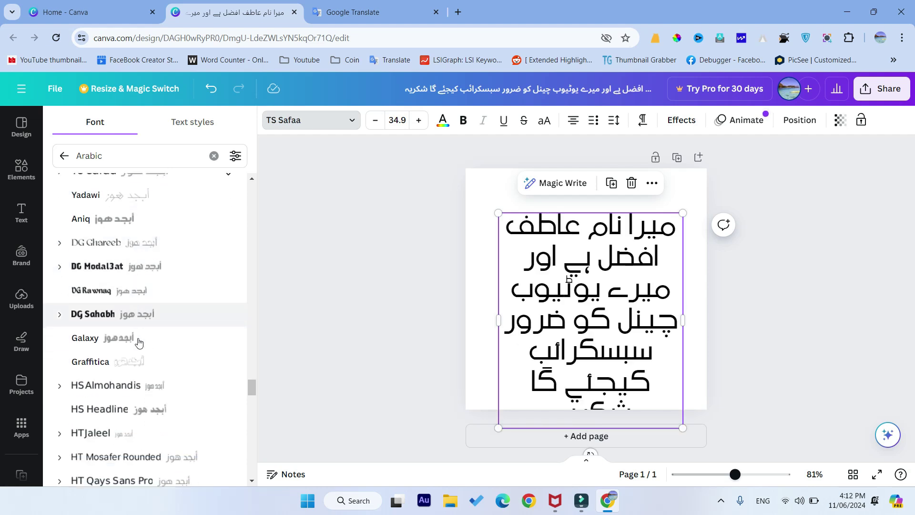
{"action": "scroll", "coordinate": [139, 342], "scroll_direction": "down", "scroll_amount": 3}
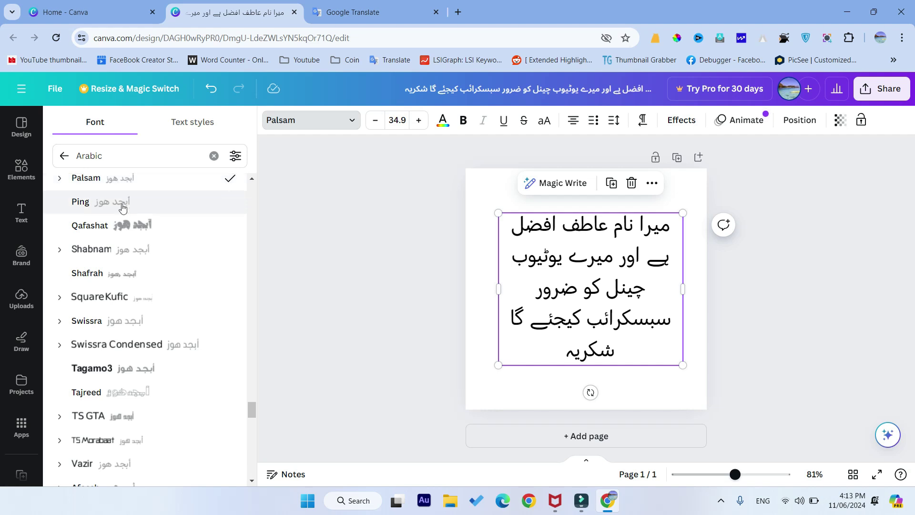
- Try the Jazeel and Montalaq fonts on the Urdu text
{"action": "scroll", "coordinate": [126, 224], "scroll_direction": "down", "scroll_amount": 3}
{"action": "scroll", "coordinate": [139, 338], "scroll_direction": "down", "scroll_amount": 10}
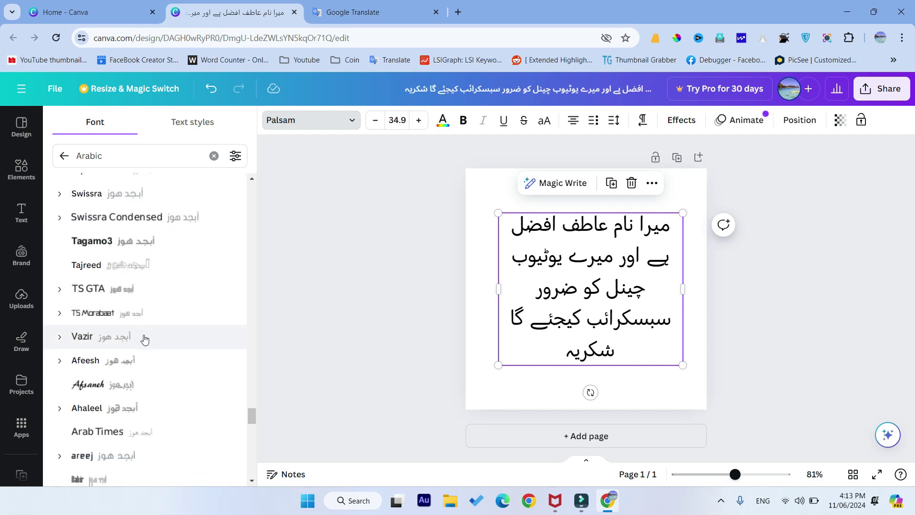
{"action": "scroll", "coordinate": [144, 337], "scroll_direction": "down", "scroll_amount": 10}
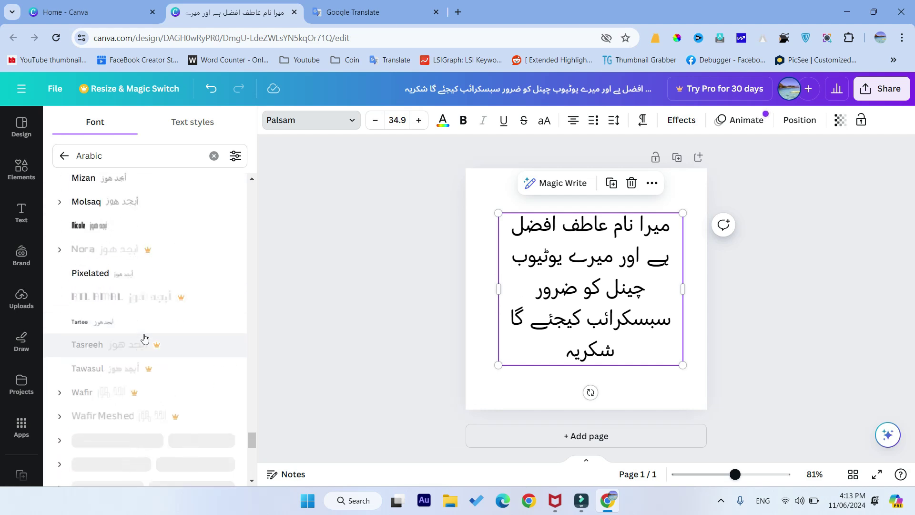
{"action": "scroll", "coordinate": [144, 337], "scroll_direction": "down", "scroll_amount": 2}
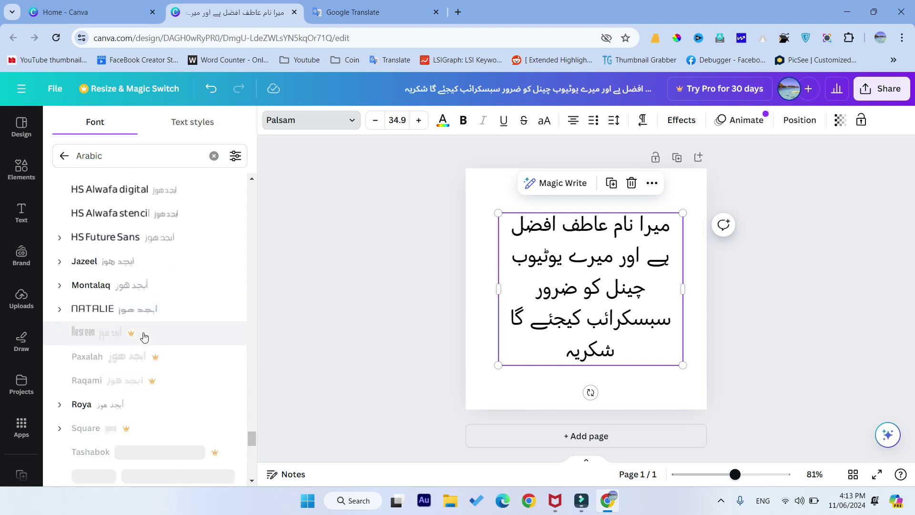
{"action": "left_click", "coordinate": [137, 263]}
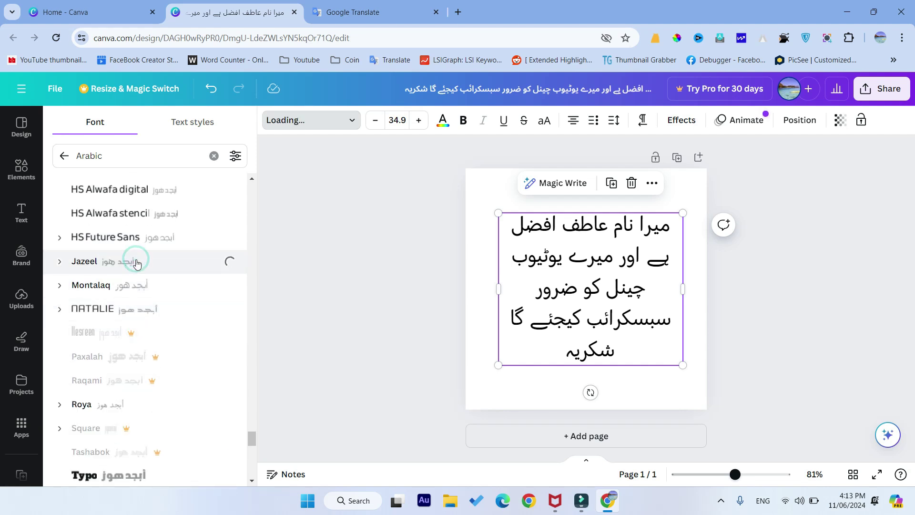
{"action": "left_click", "coordinate": [137, 286]}
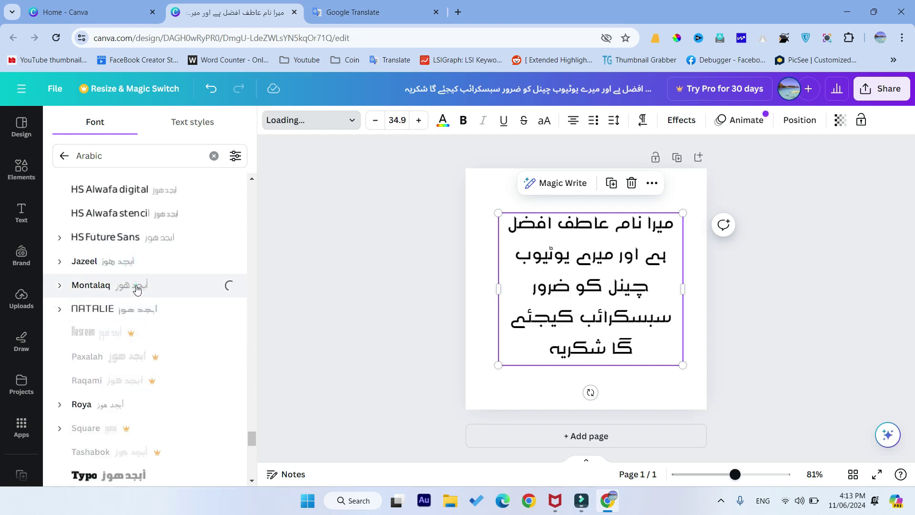
- Apply the HS Alwafa font from further down the Arabic font results to the Urdu text
{"action": "scroll", "coordinate": [137, 287], "scroll_direction": "down", "scroll_amount": 6}
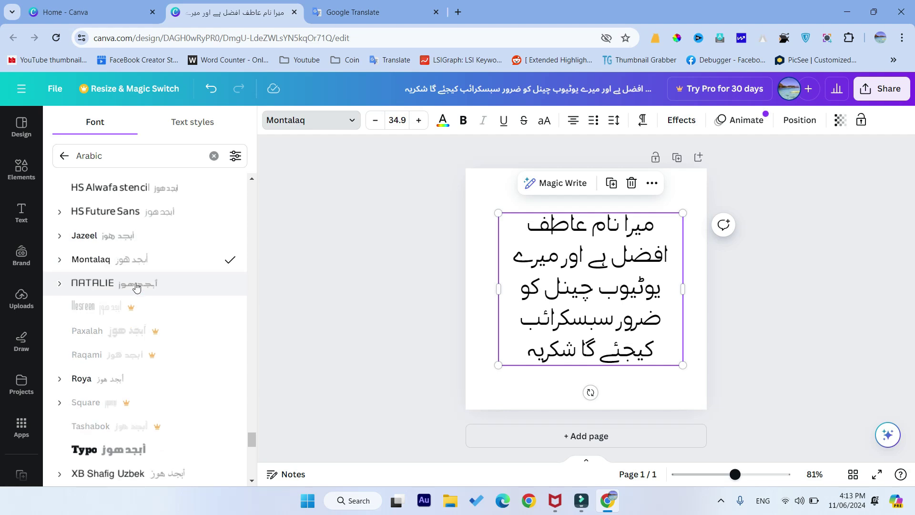
{"action": "scroll", "coordinate": [137, 287], "scroll_direction": "down", "scroll_amount": 2}
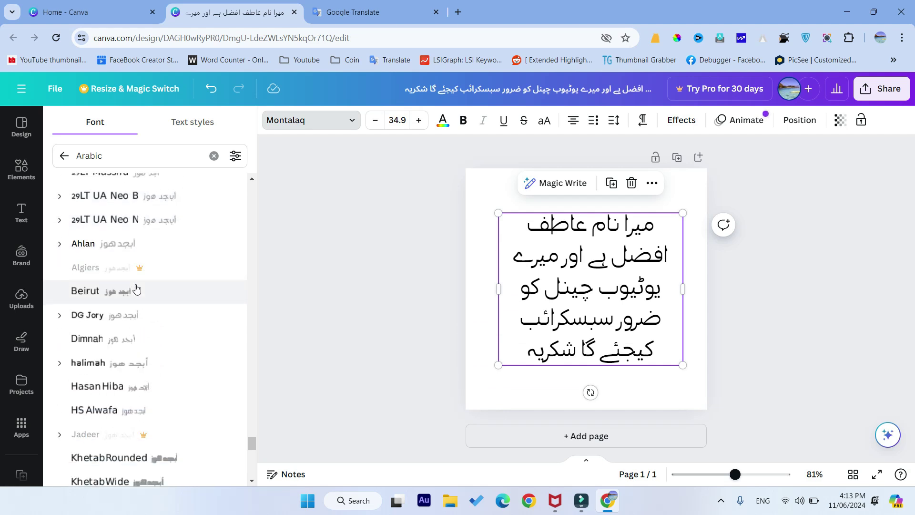
{"action": "scroll", "coordinate": [137, 286], "scroll_direction": "down", "scroll_amount": 2}
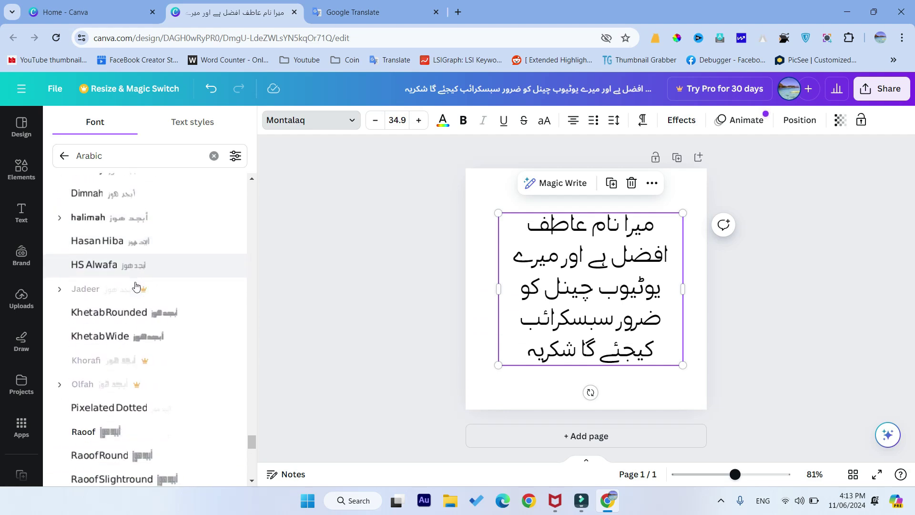
{"action": "left_click", "coordinate": [165, 255]}
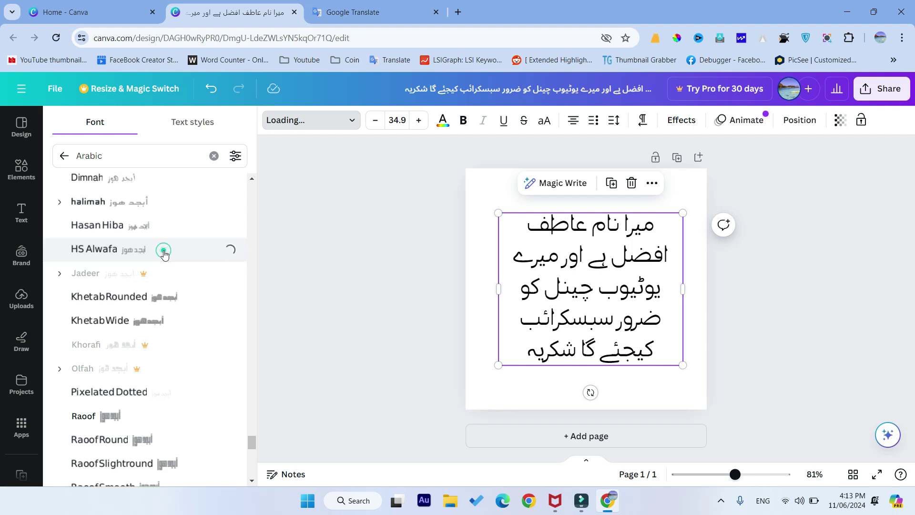